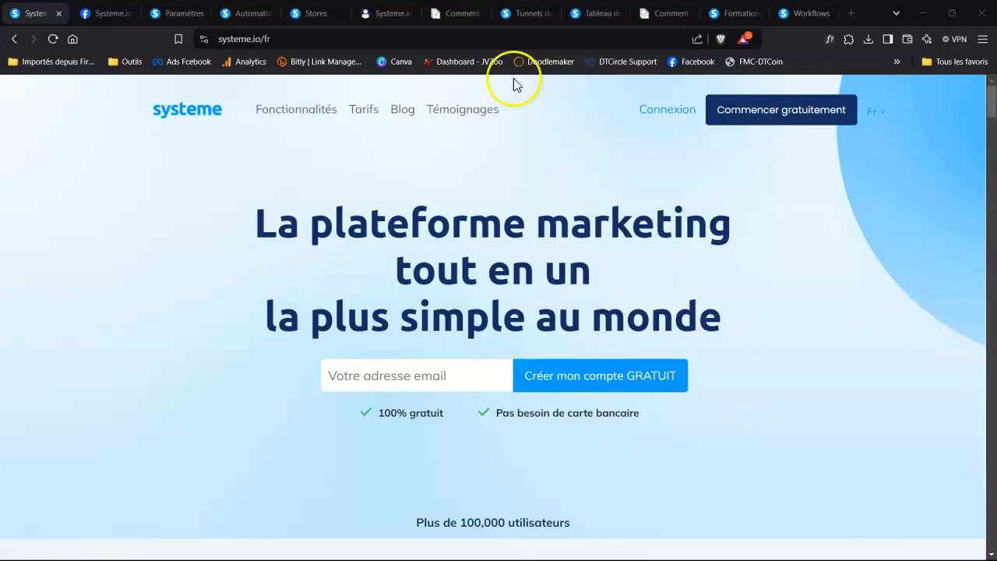
# Step: Read the Facebook group post about the change in the affiliate programme's tracking
pyautogui.click(106, 13)
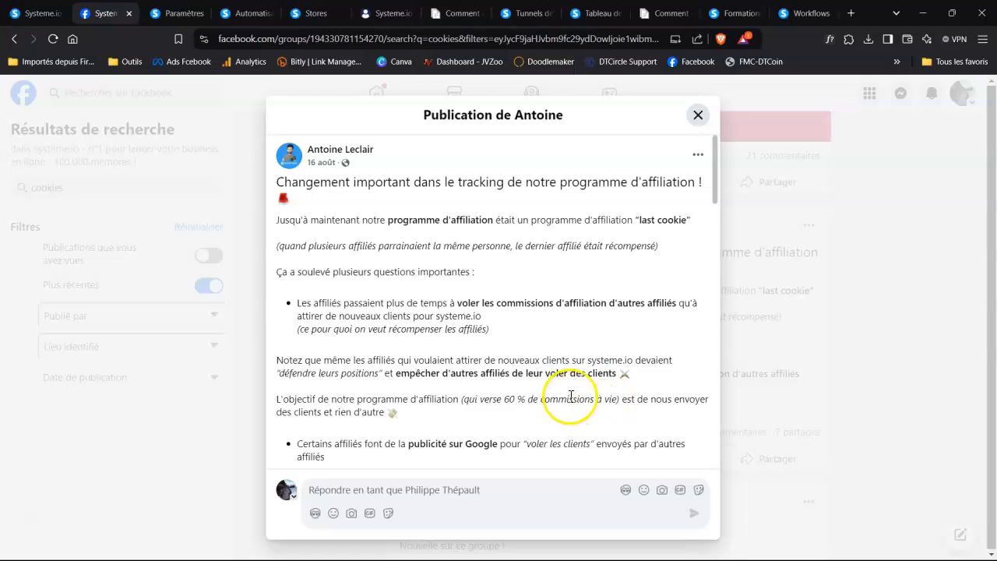
pyautogui.scroll(-1, 571, 397)
pyautogui.scroll(-3, 571, 397)
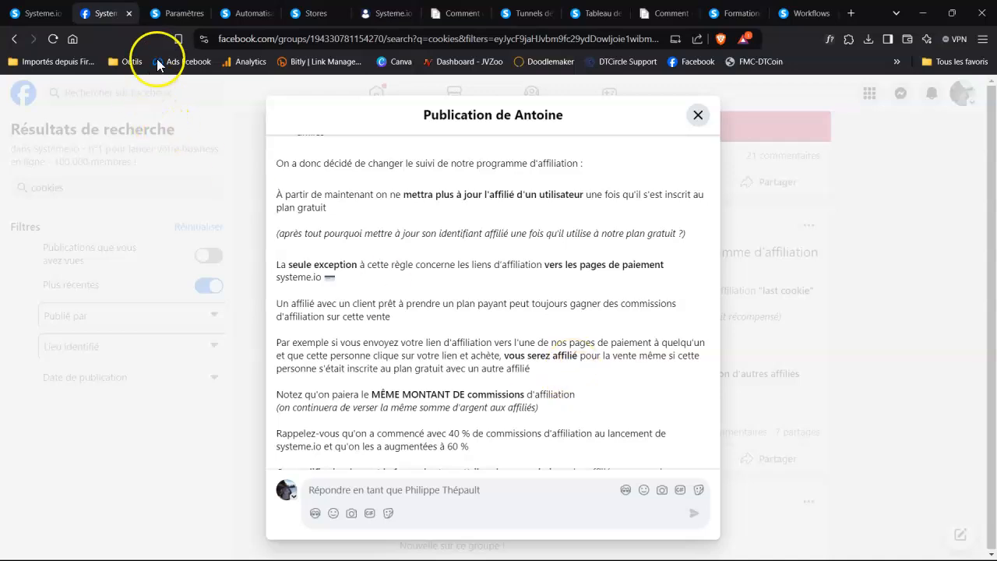
# Step: Open the systeme.io email settings and examine the automatic email list cleanup section
pyautogui.click(178, 13)
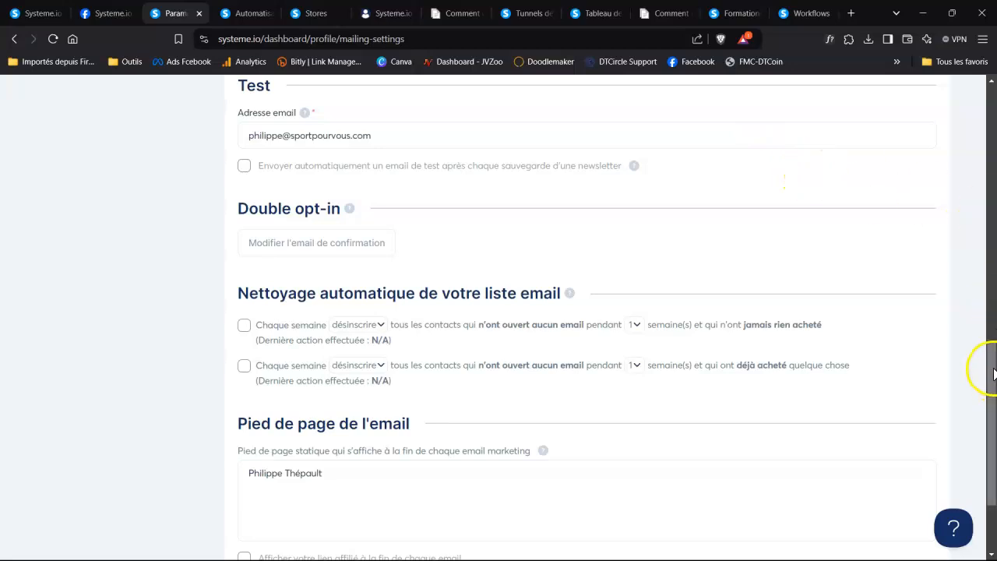
pyautogui.moveTo(990, 377); pyautogui.dragTo(989, 117)
pyautogui.moveTo(888, 95)
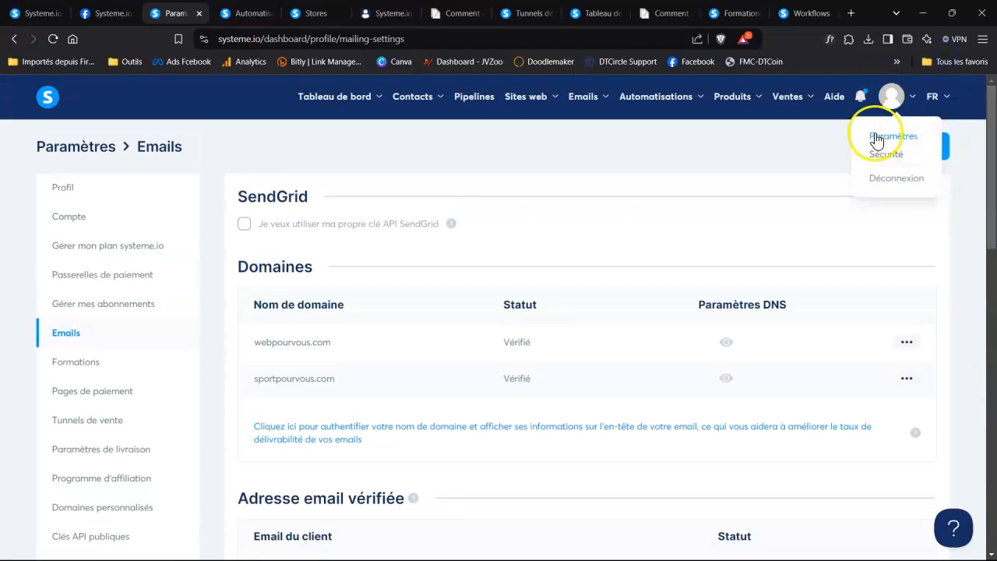
pyautogui.moveTo(990, 156); pyautogui.dragTo(968, 194)
pyautogui.moveTo(986, 231); pyautogui.dragTo(993, 510)
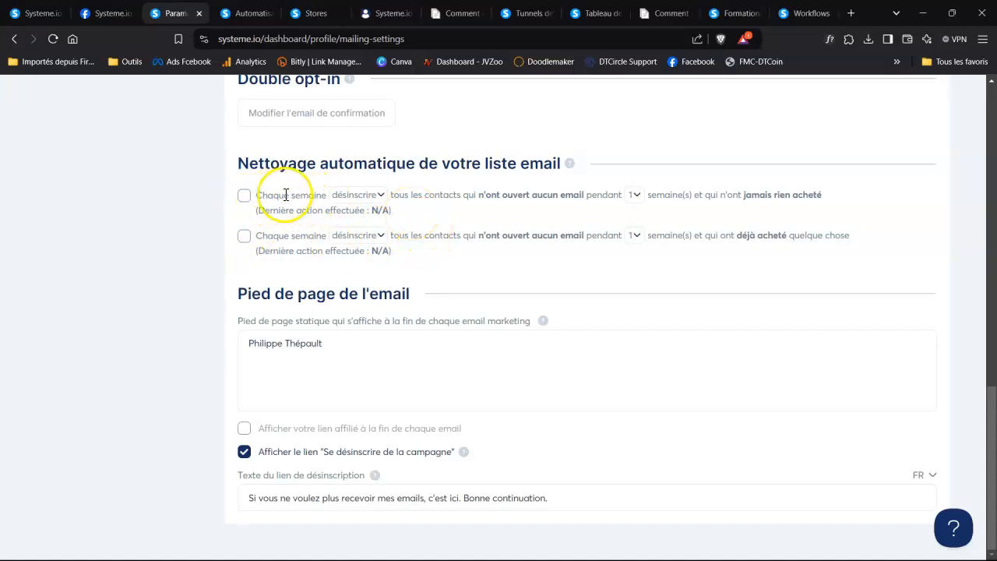
# Step: Try the weekly cleanup rule for contacts who never bought, reviewing its action and week-count choices, and disable it again
pyautogui.click(245, 196)
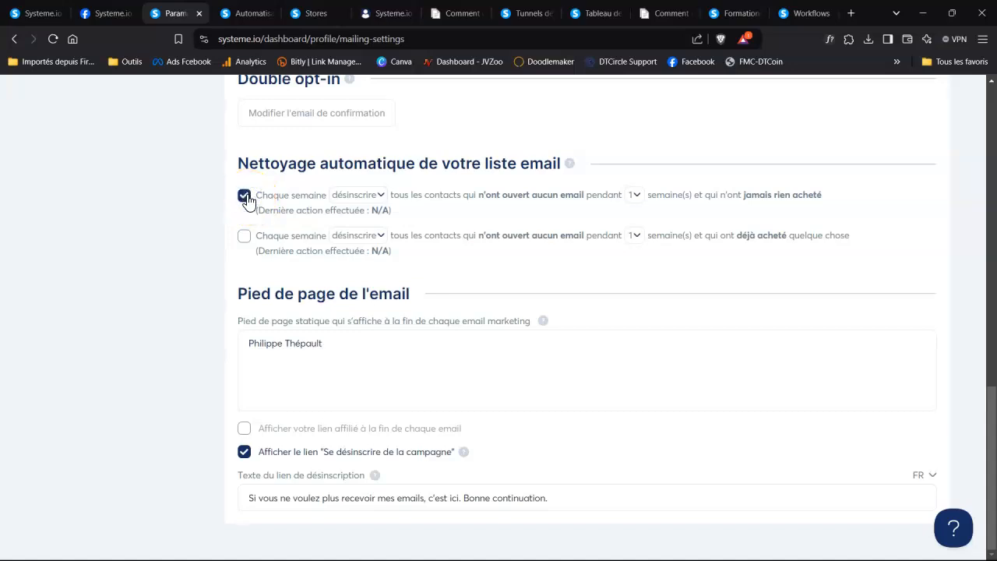
pyautogui.click(382, 199)
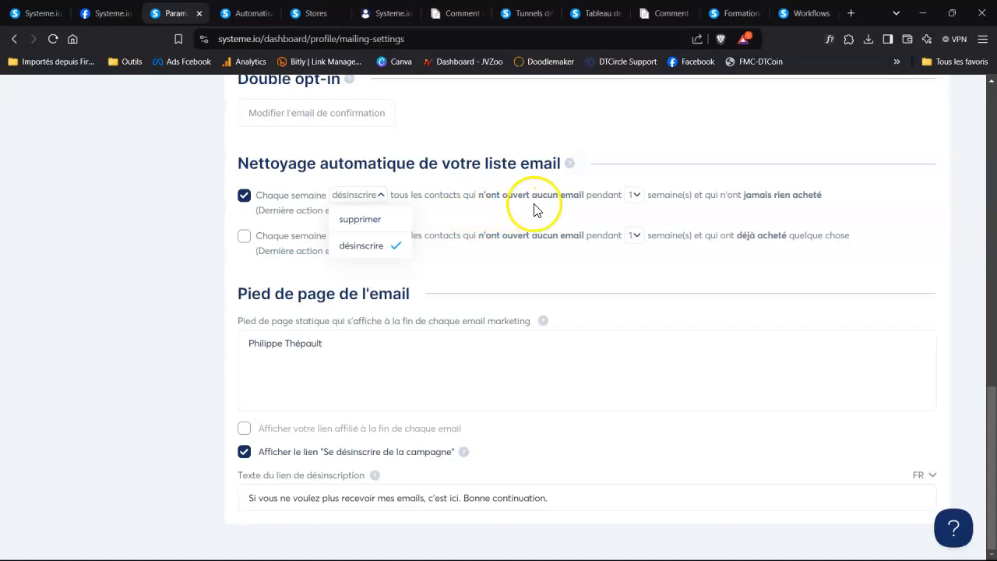
pyautogui.click(637, 196)
pyautogui.moveTo(667, 240); pyautogui.dragTo(670, 371)
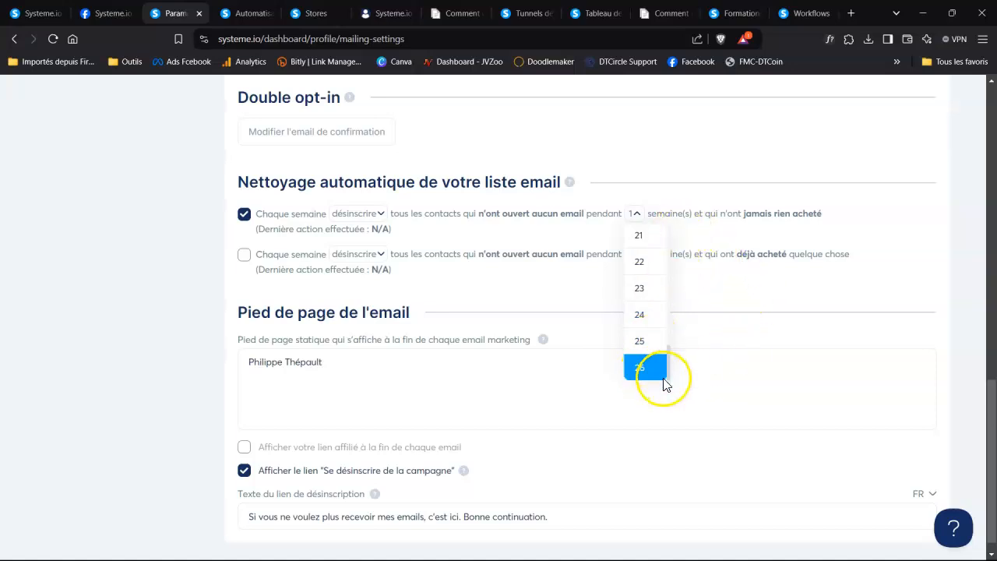
pyautogui.click(713, 240)
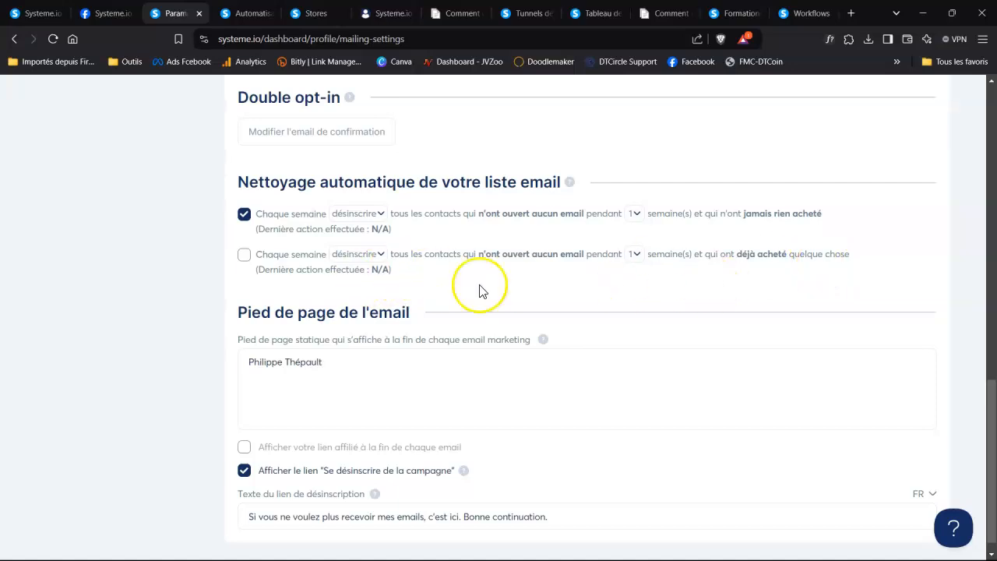
pyautogui.click(244, 215)
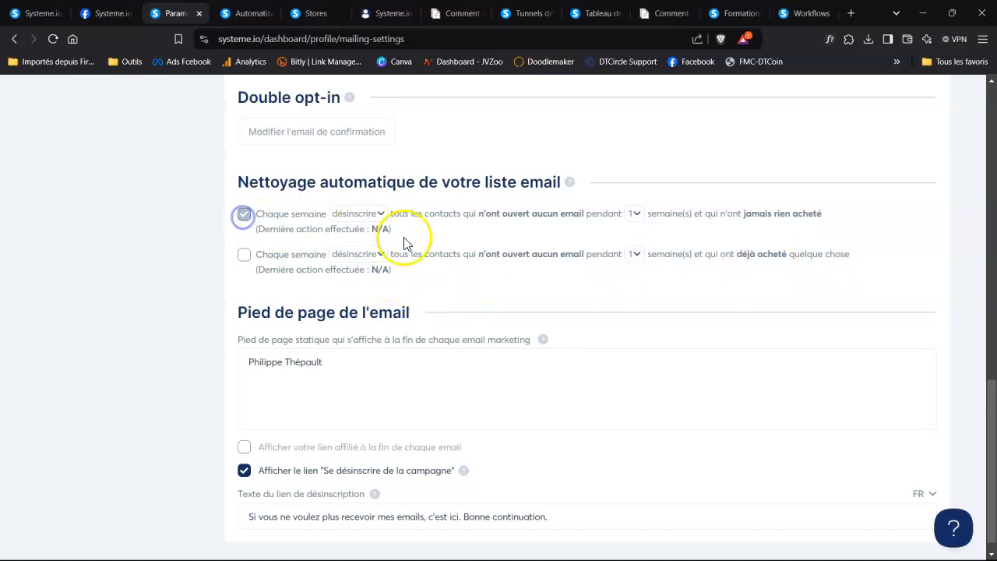
pyautogui.click(244, 216)
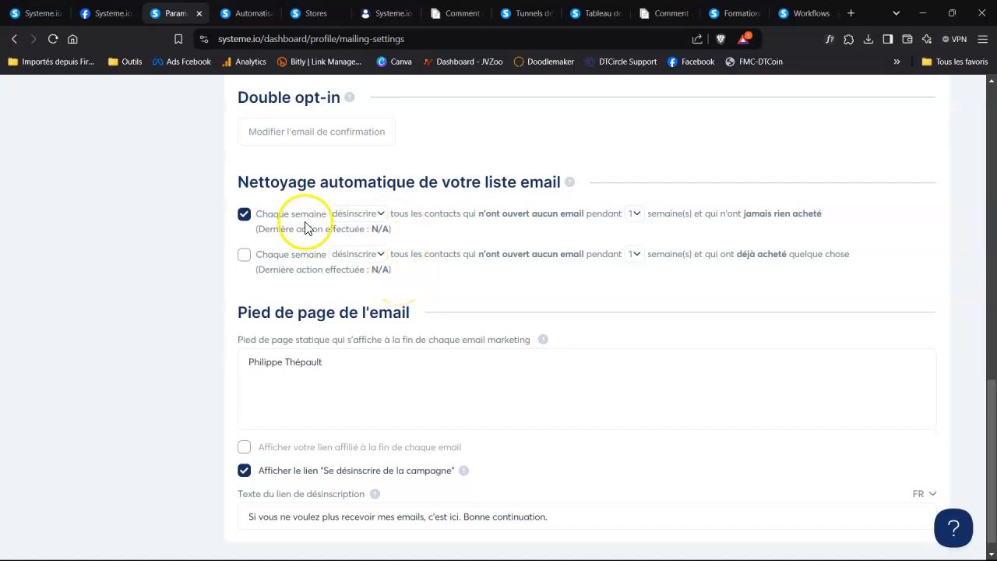
pyautogui.click(244, 214)
pyautogui.click(406, 279)
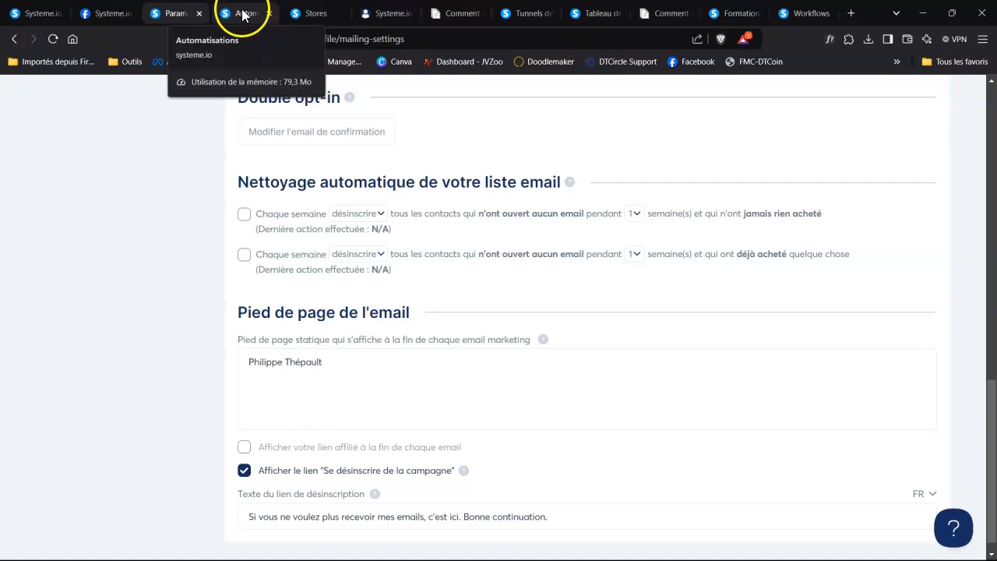
# Step: Create a new automation rule with the "Lien Email cliqué" trigger
pyautogui.click(244, 15)
pyautogui.click(415, 294)
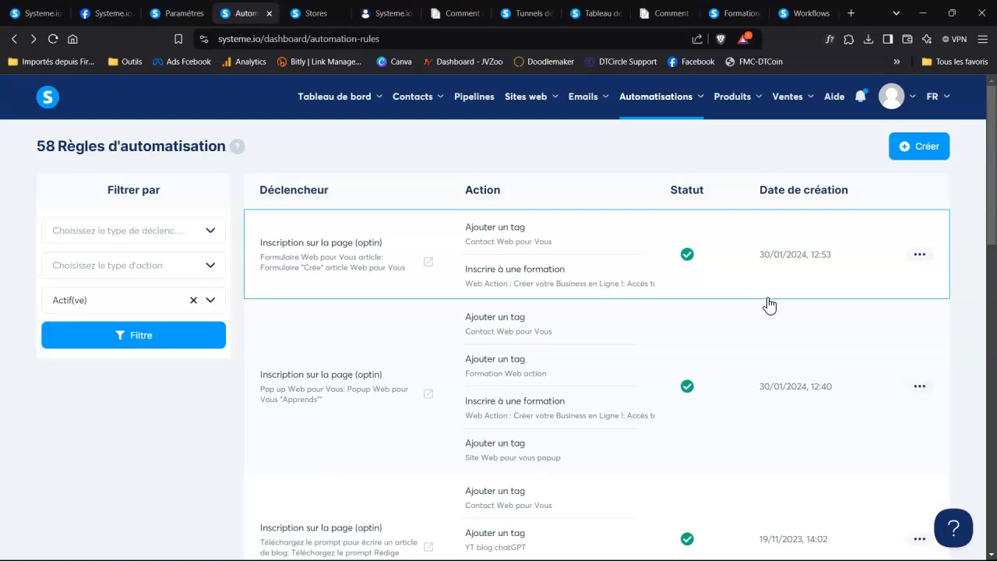
pyautogui.click(919, 152)
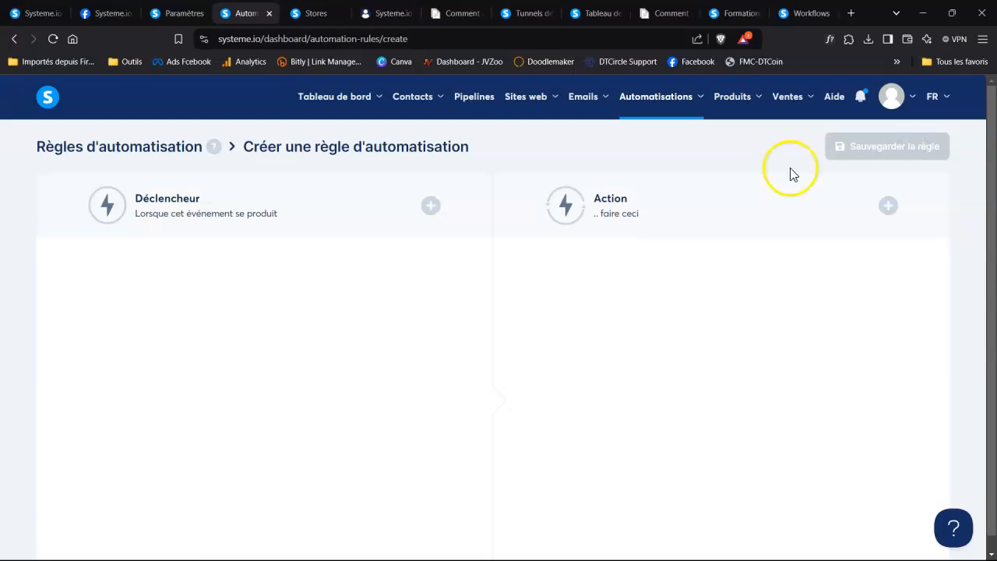
pyautogui.click(432, 207)
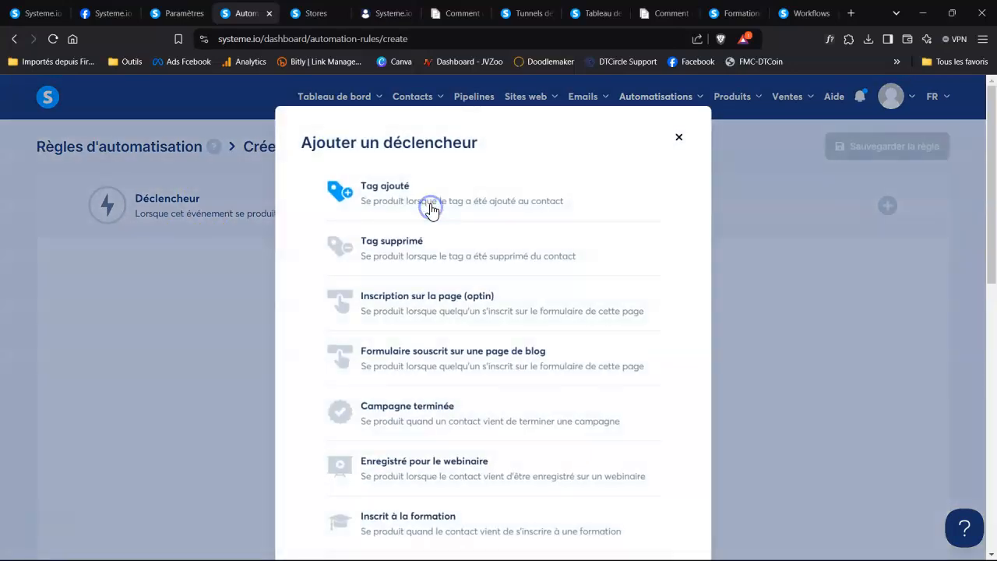
pyautogui.scroll(-8, 472, 382)
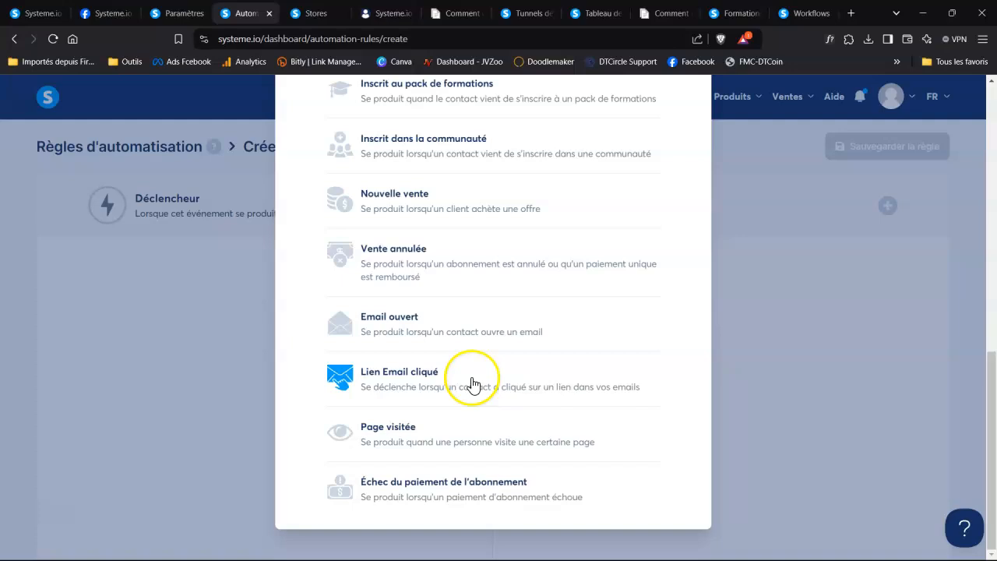
pyautogui.click(434, 380)
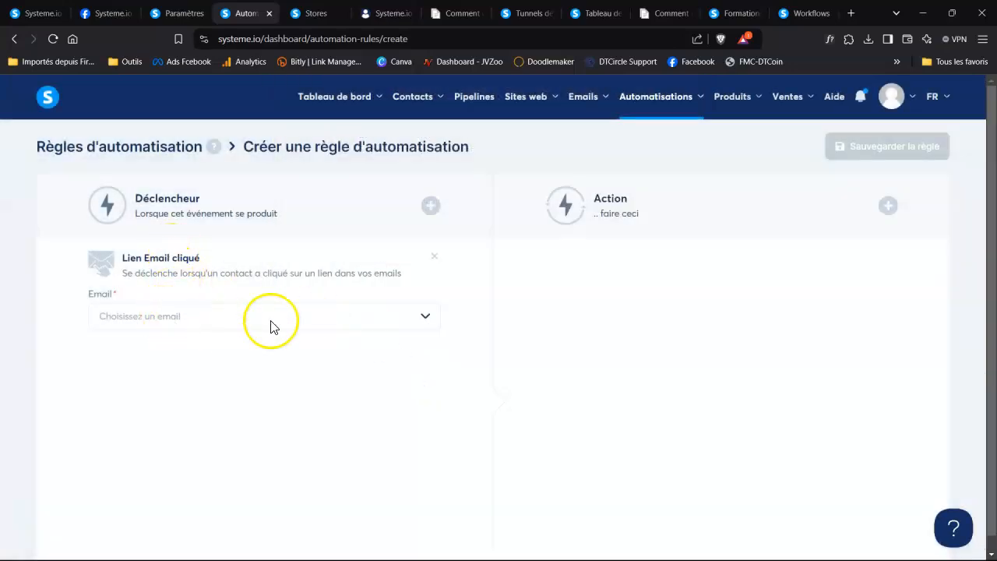
# Step: Set the trigger's email to "10 erreurs fatales pour un business en ligne" and choose its first webpourvous.com link
pyautogui.click(419, 319)
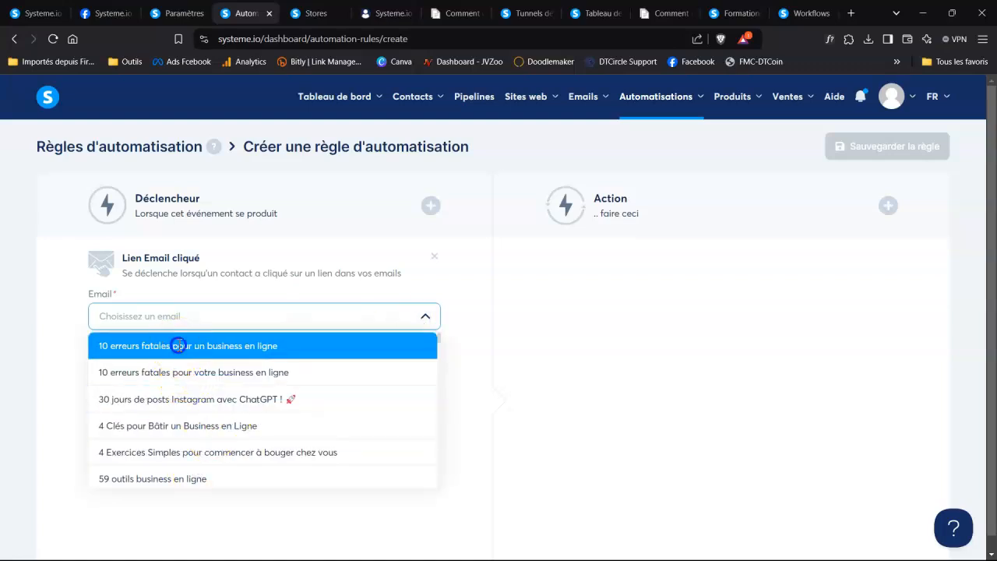
pyautogui.click(178, 346)
pyautogui.click(424, 368)
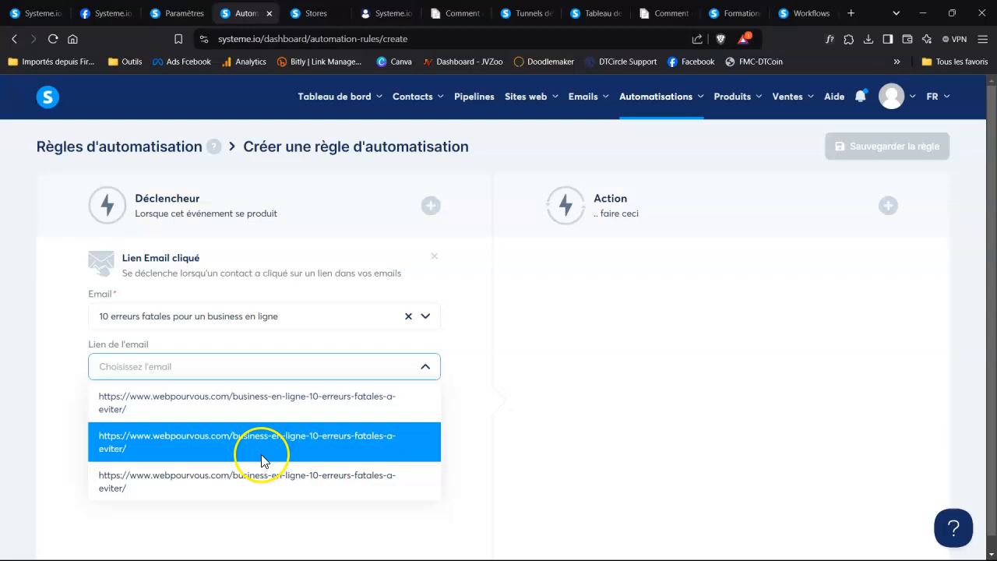
pyautogui.click(263, 407)
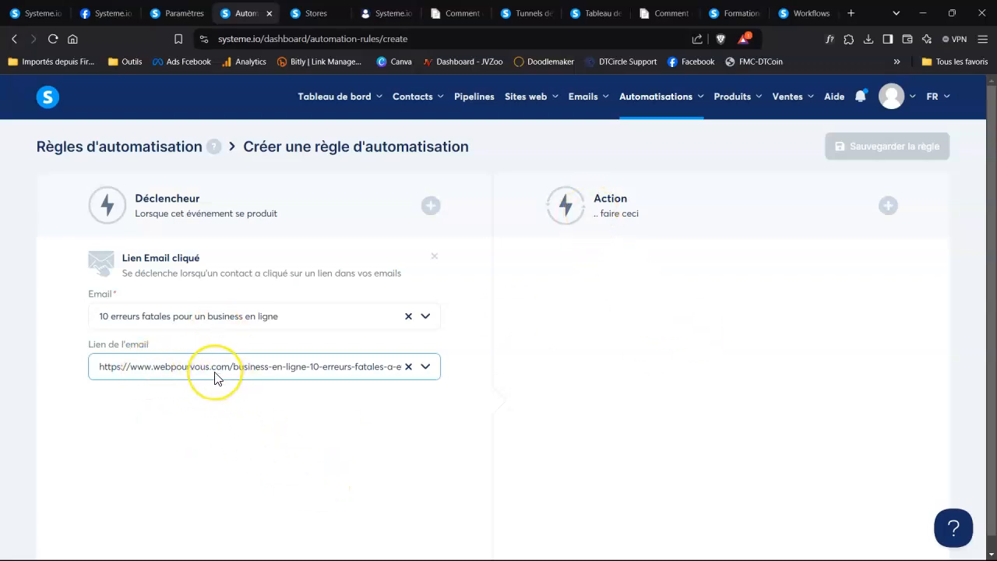
# Step: Review the actions available for the automation rule and close the list without adding one
pyautogui.click(888, 206)
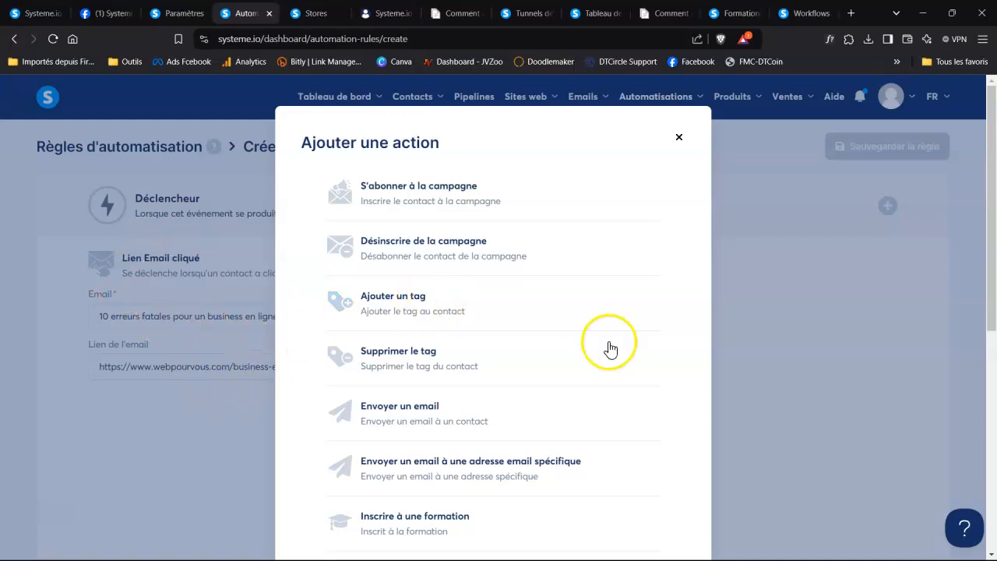
pyautogui.scroll(-2, 546, 354)
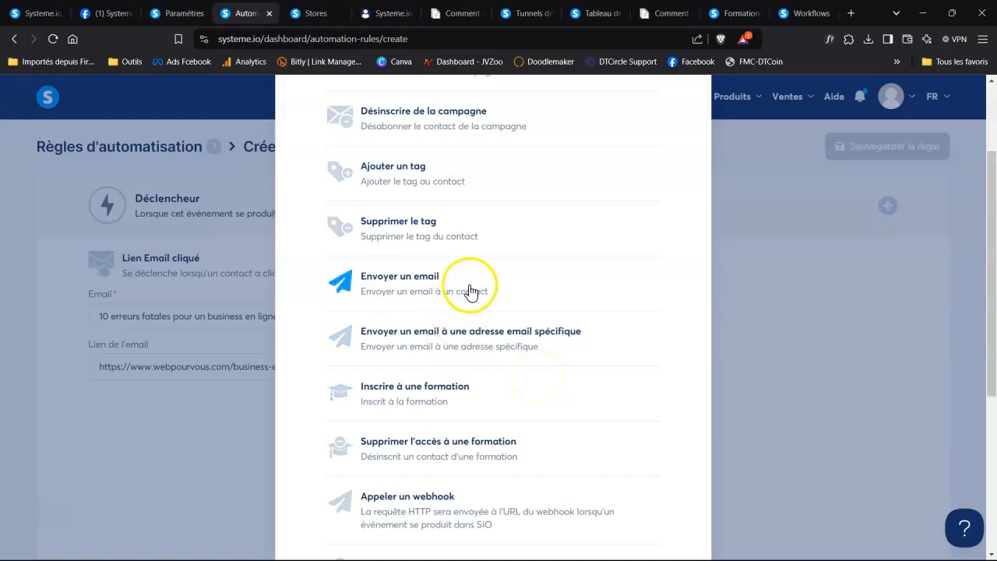
pyautogui.scroll(-3, 490, 321)
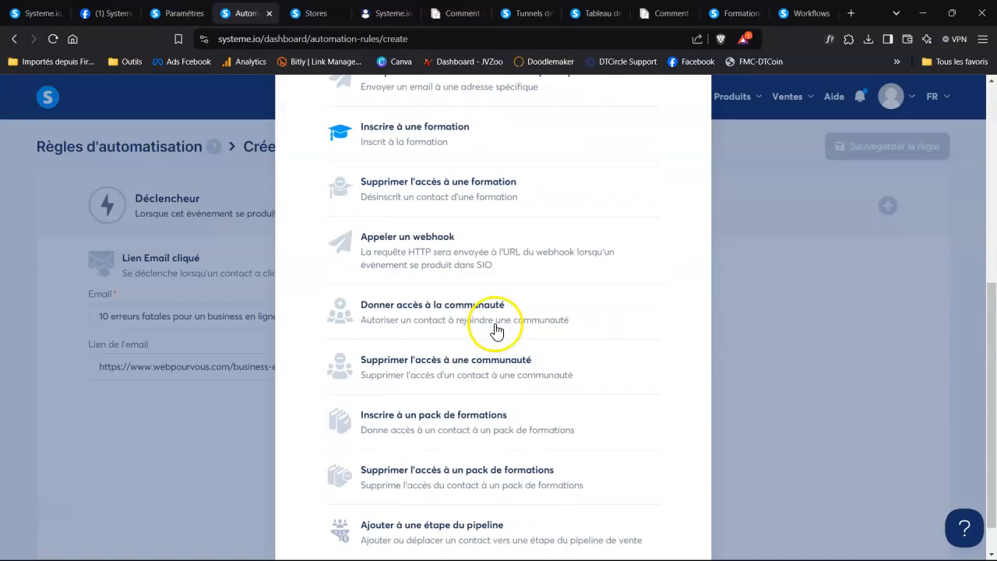
pyautogui.scroll(5, 489, 326)
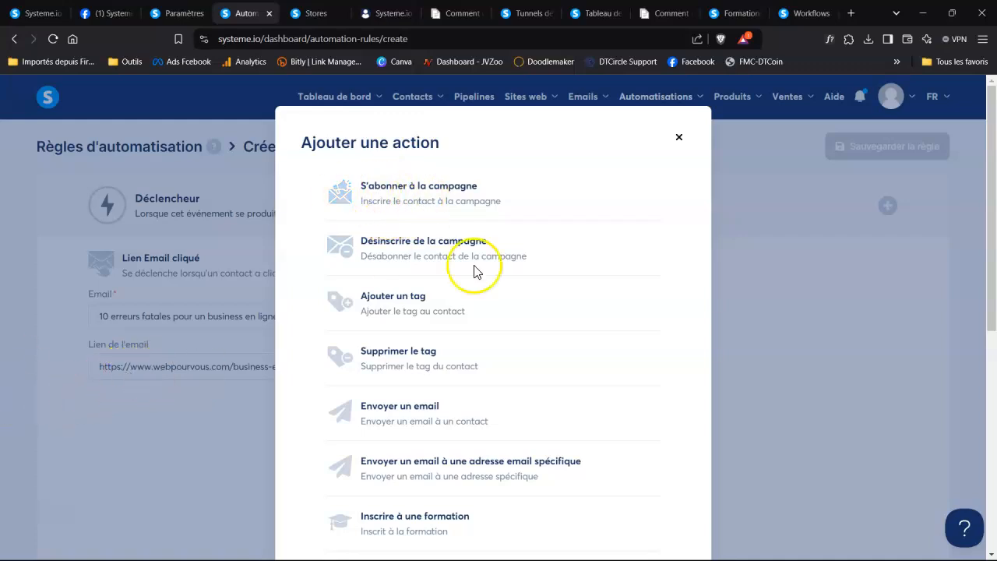
pyautogui.click(501, 203)
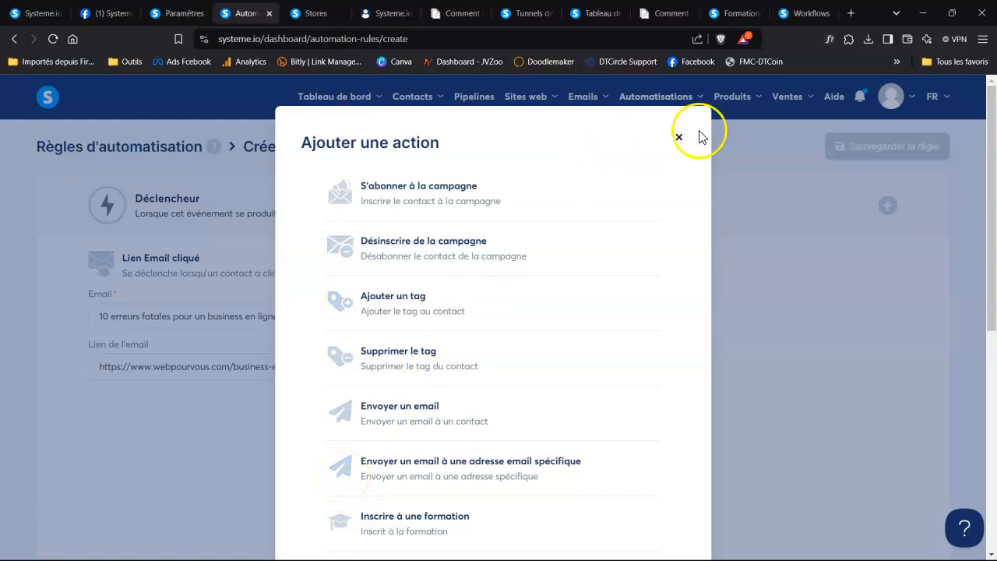
pyautogui.click(677, 138)
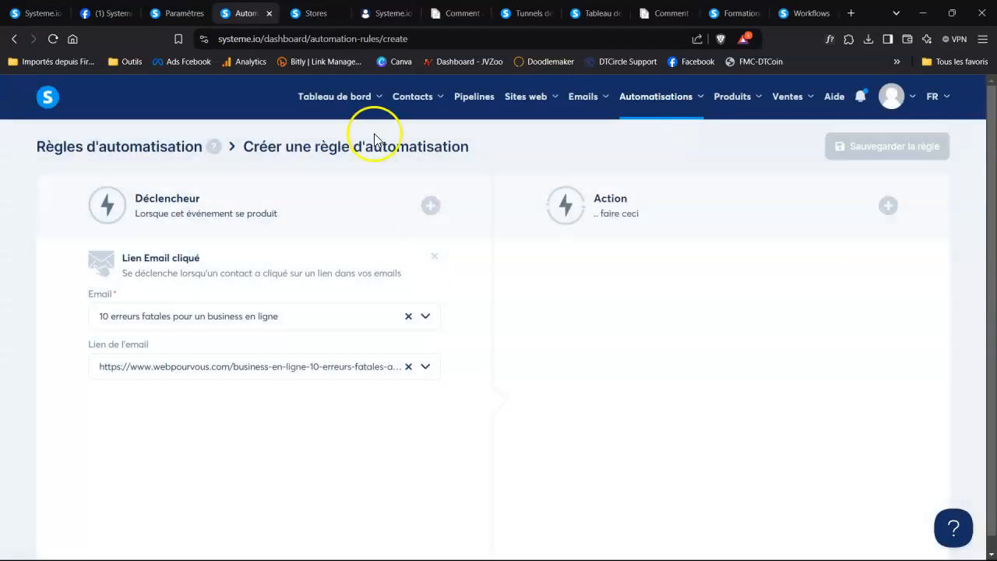
# Step: View the Digital stores page and examine the example store's newsletter form and product offers
pyautogui.click(314, 15)
pyautogui.moveTo(537, 100)
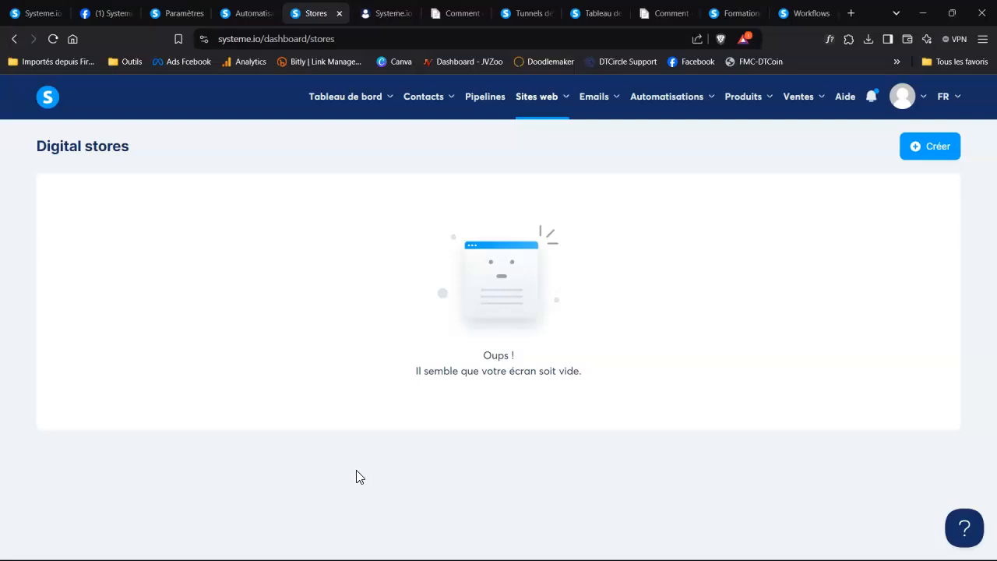
pyautogui.click(387, 17)
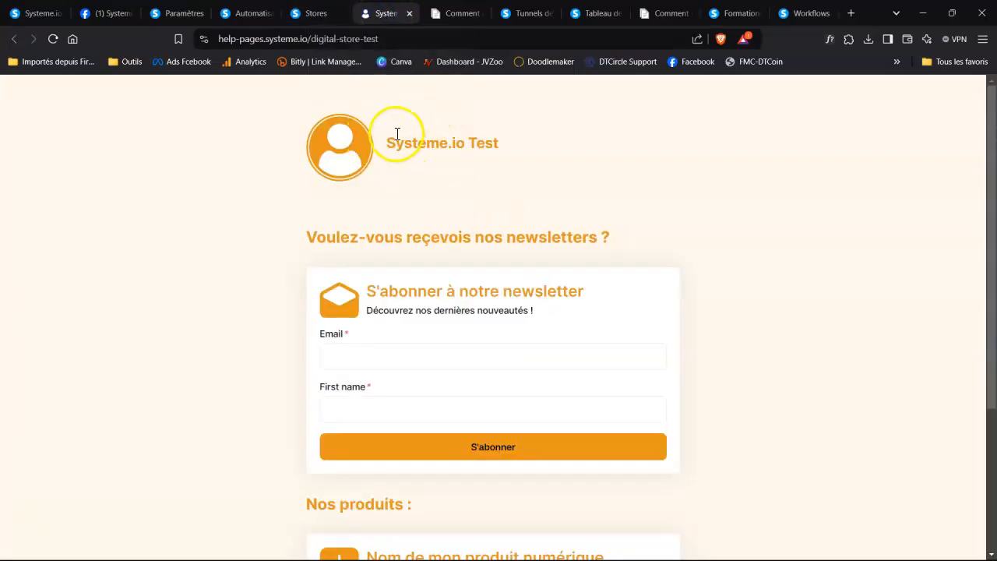
pyautogui.scroll(-1, 635, 307)
pyautogui.scroll(1, 634, 307)
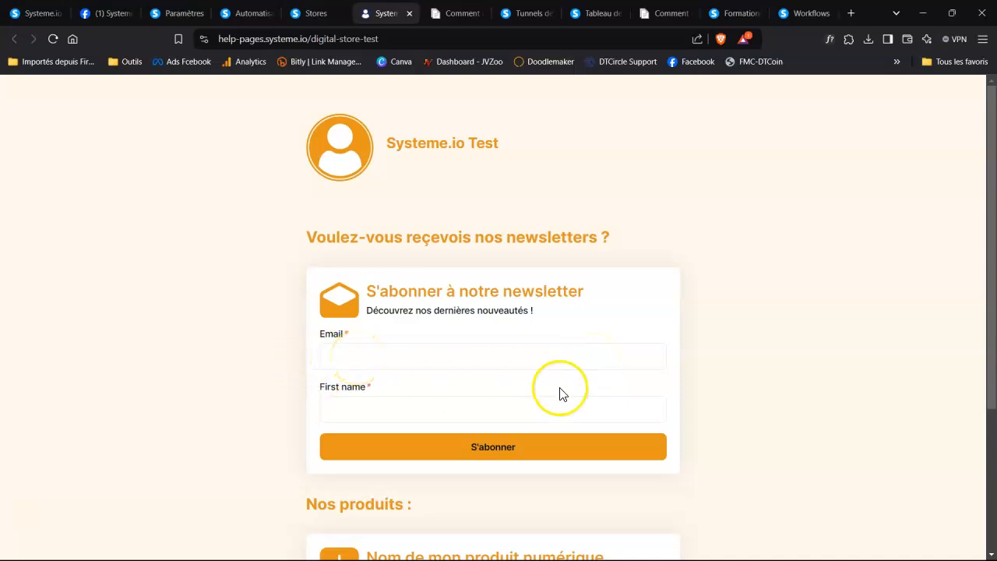
pyautogui.scroll(-3, 561, 394)
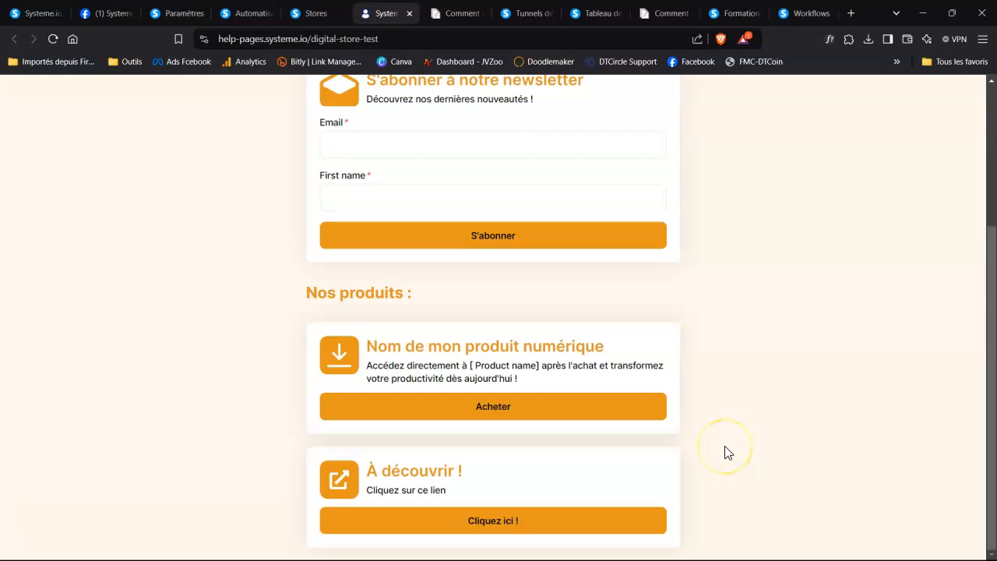
pyautogui.scroll(3, 724, 452)
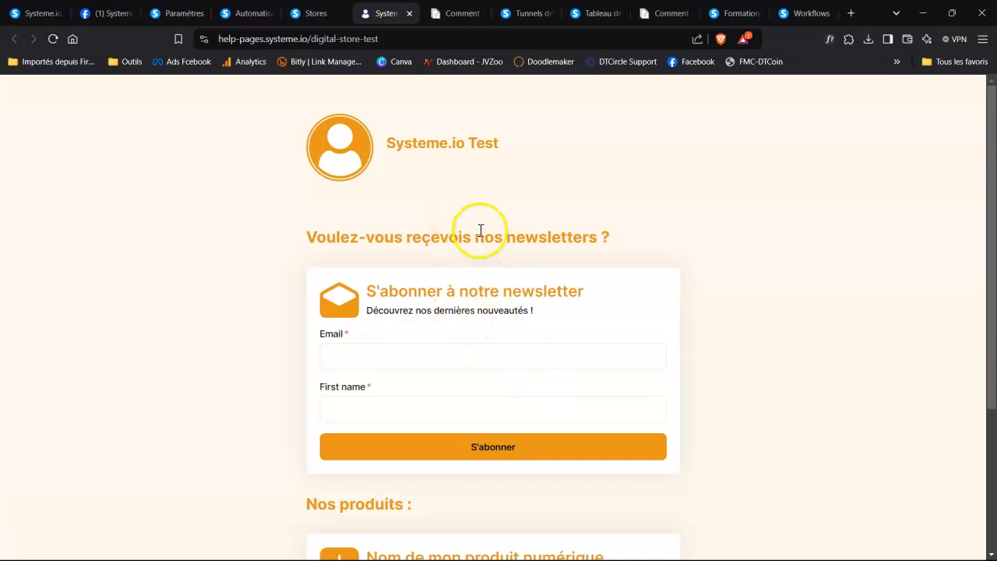
# Step: Open the "Inscription Web Action 1" page of the Web Action Pinterest funnel for editing, discarding the previous session's unsaved changes
pyautogui.click(450, 14)
pyautogui.click(524, 13)
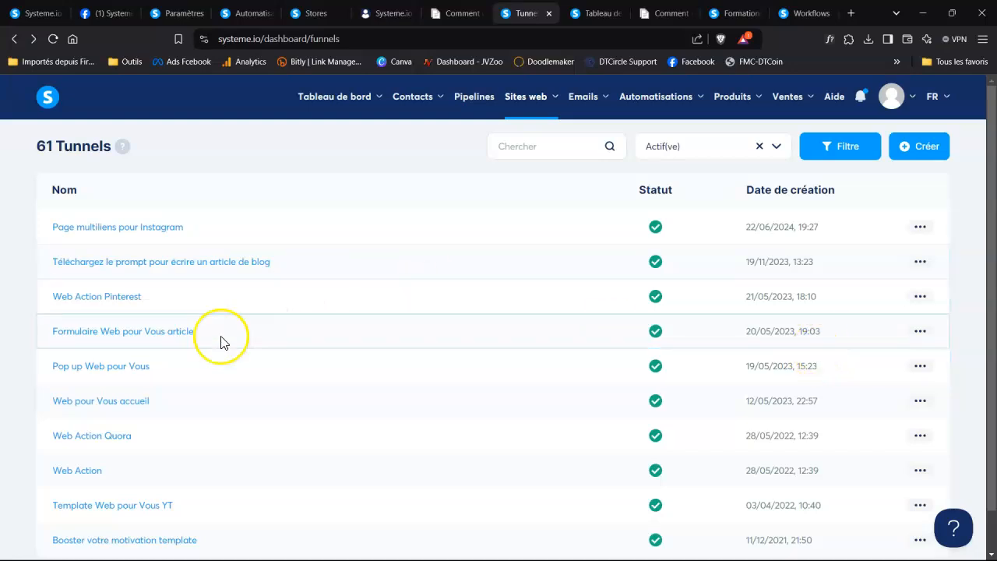
pyautogui.click(919, 298)
pyautogui.click(112, 299)
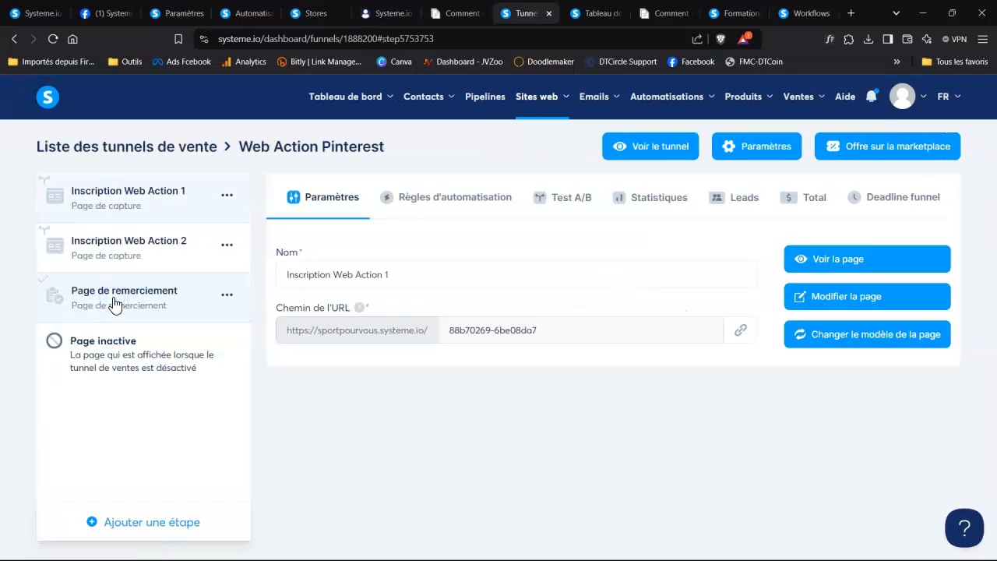
pyautogui.click(849, 303)
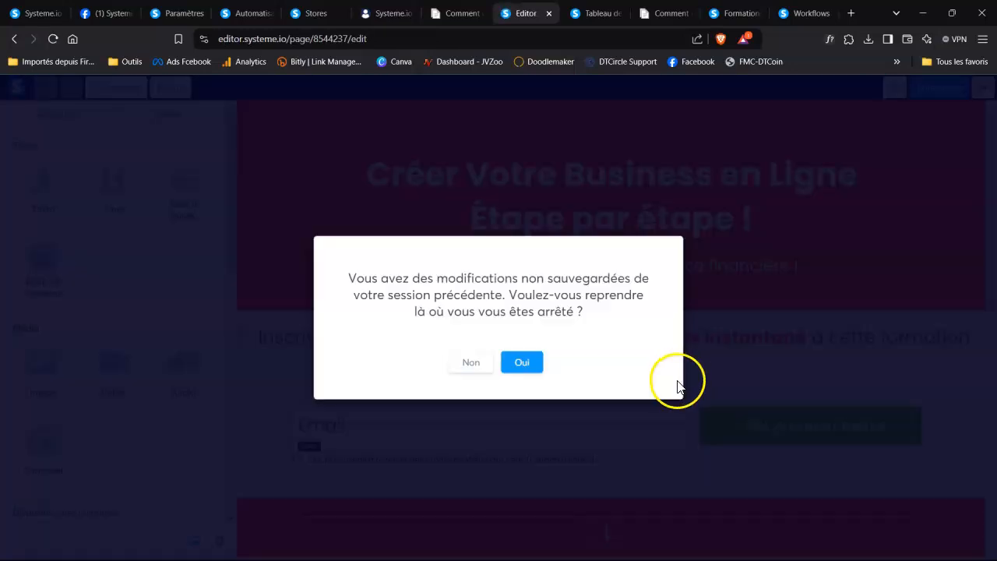
pyautogui.click(469, 364)
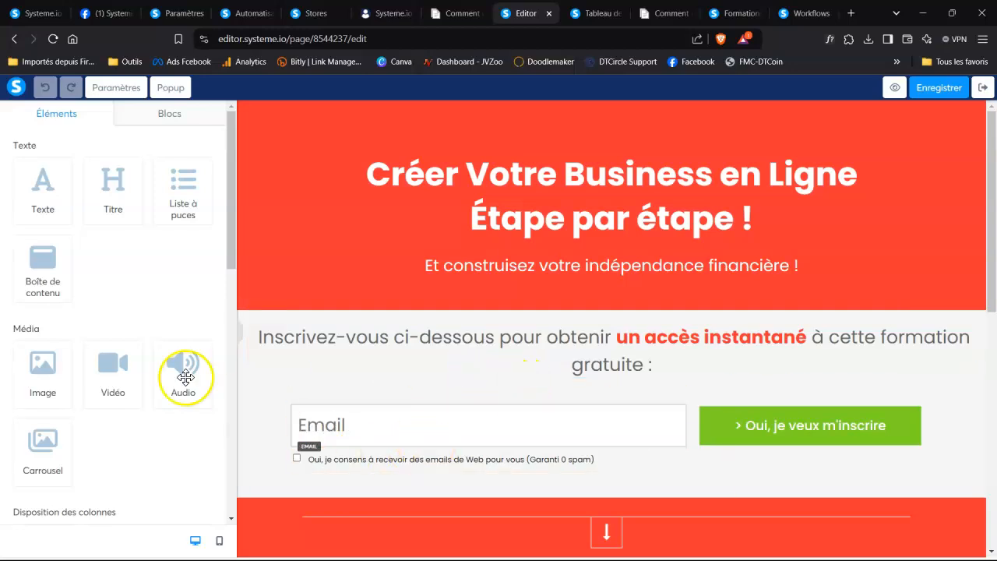
# Step: Add an image element at the end of the page and try the "Optimiser le poids de l'image" upload option without uploading a file
pyautogui.click(44, 365)
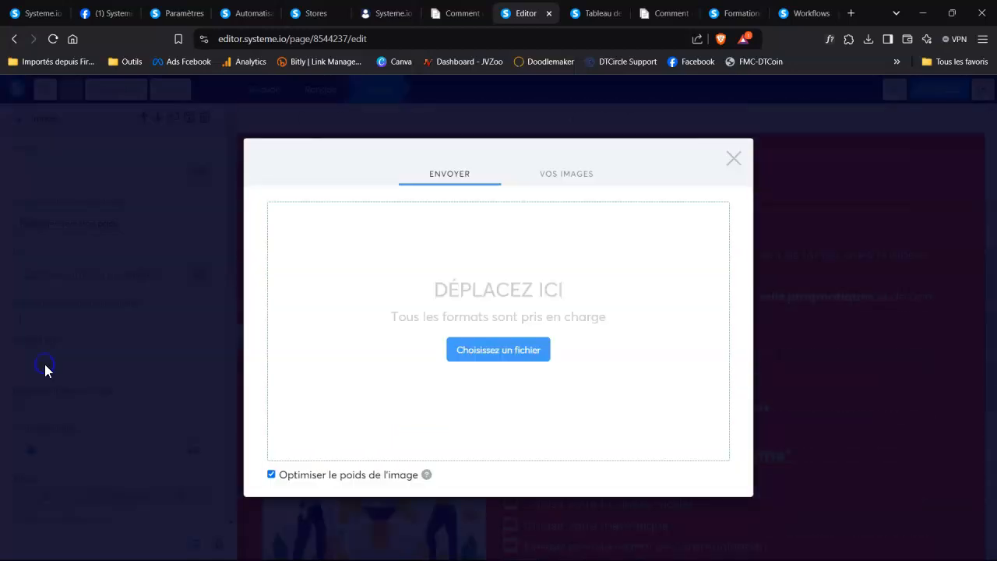
pyautogui.click(271, 475)
pyautogui.click(271, 476)
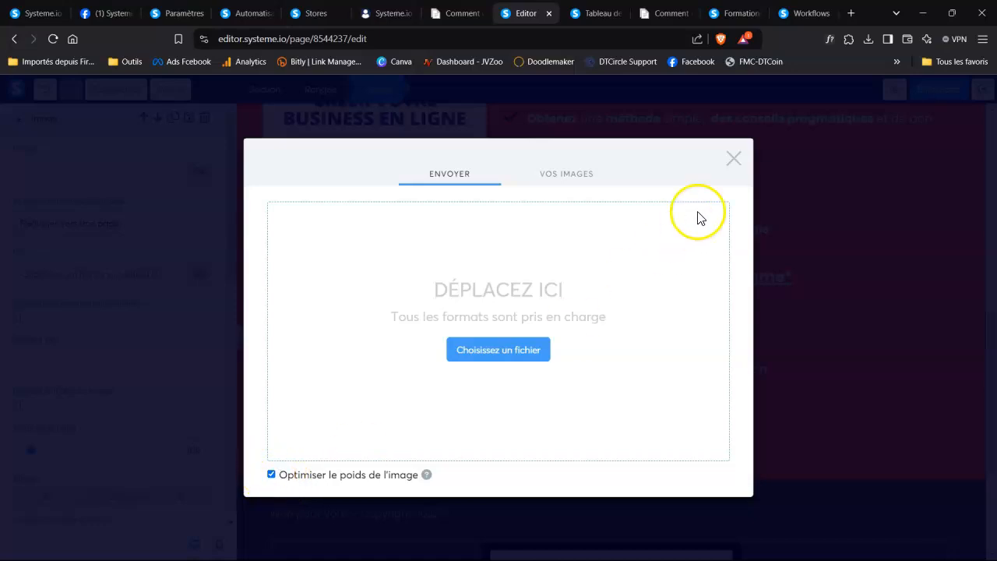
pyautogui.click(733, 160)
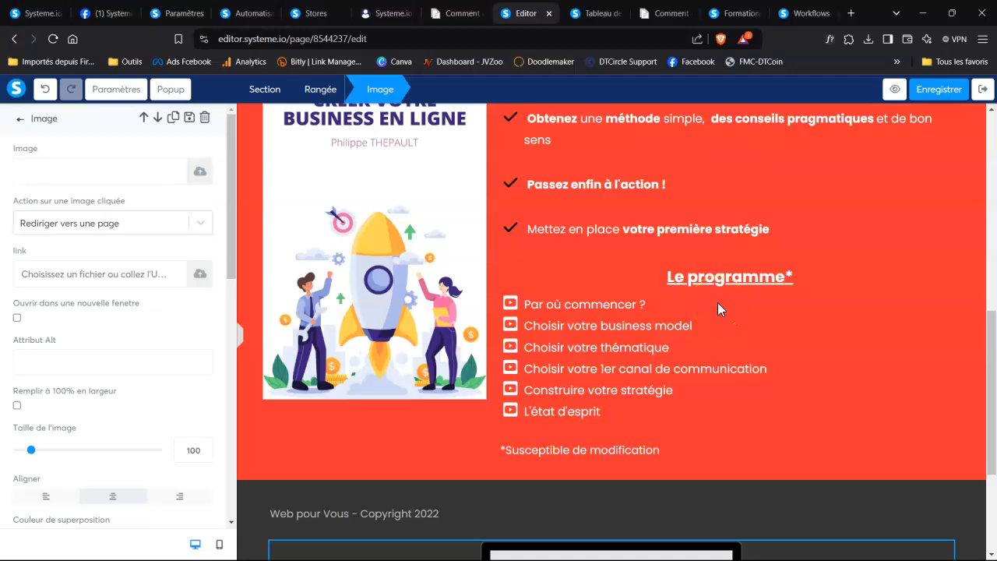
# Step: Leave the page editor, discarding the unsaved changes, and return to the list of sales funnels
pyautogui.click(14, 39)
pyautogui.click(549, 131)
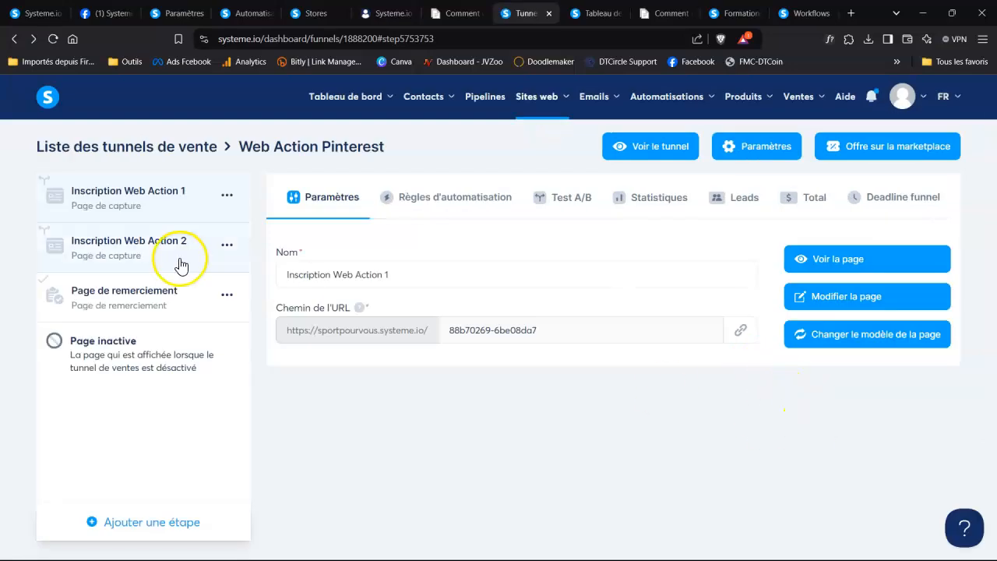
pyautogui.click(169, 148)
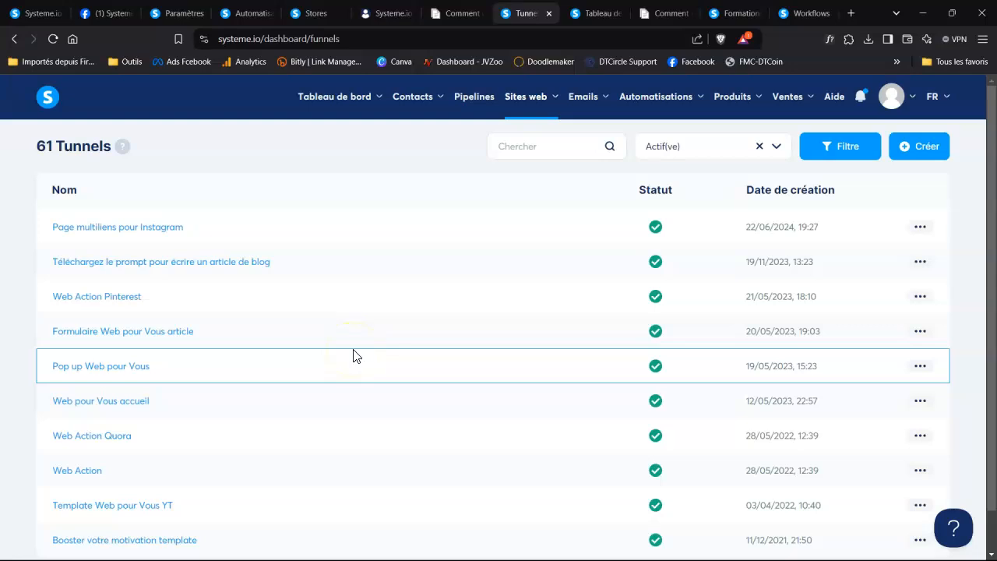
# Step: Duplicate the "Page multiliens pour Instagram" funnel as "Page multiliens pour Instagram (copy)" and check the copy's status
pyautogui.click(920, 228)
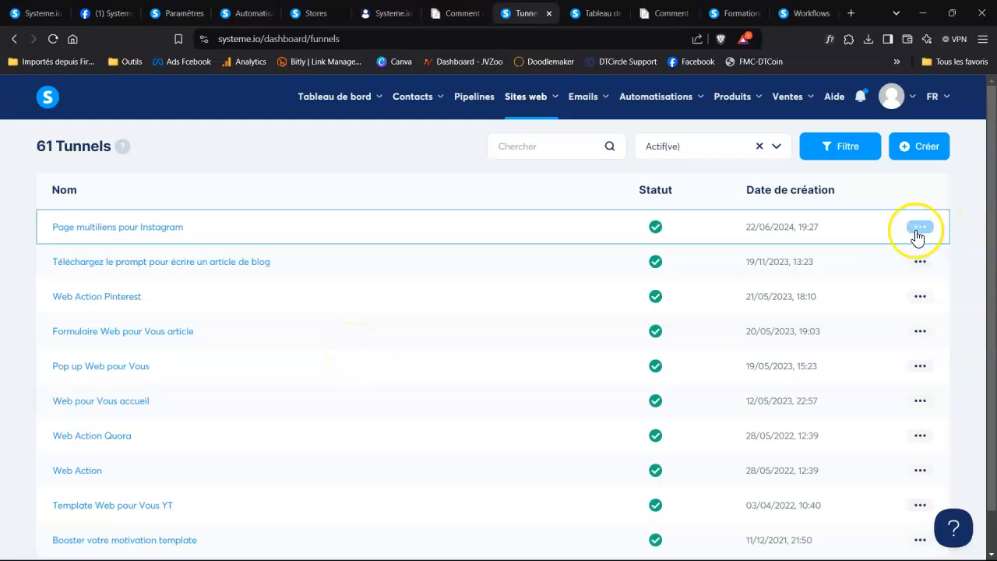
pyautogui.click(863, 259)
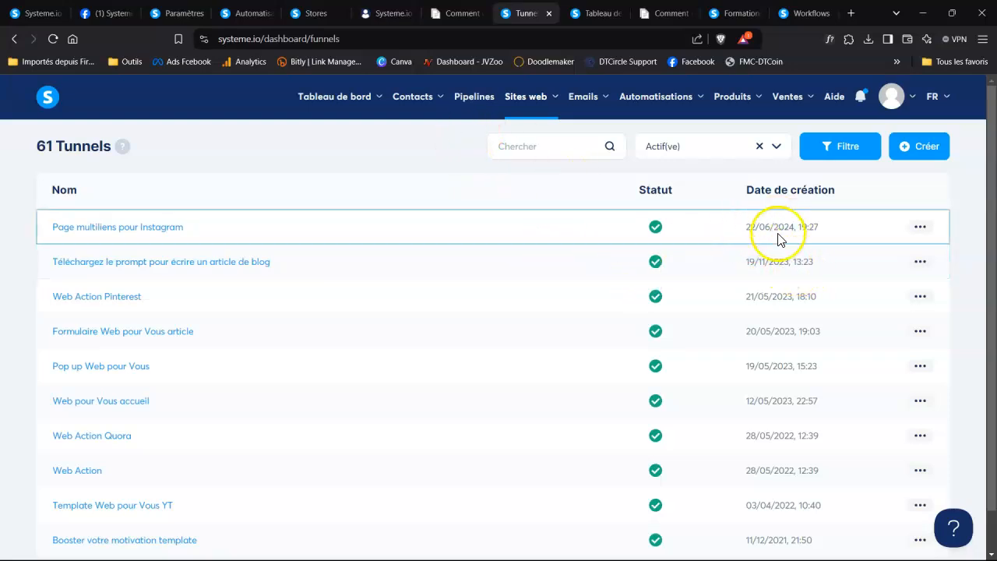
pyautogui.click(920, 228)
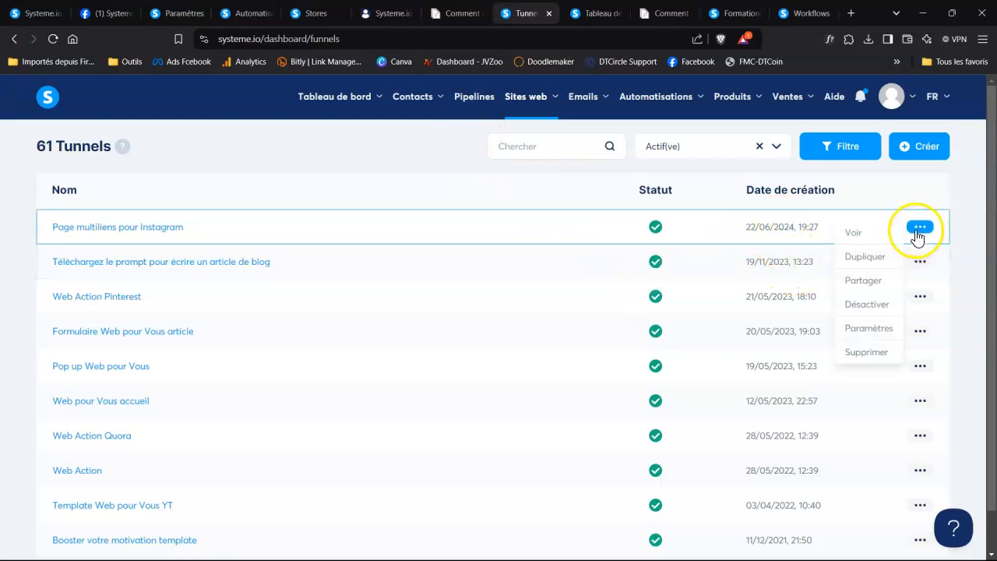
pyautogui.click(859, 261)
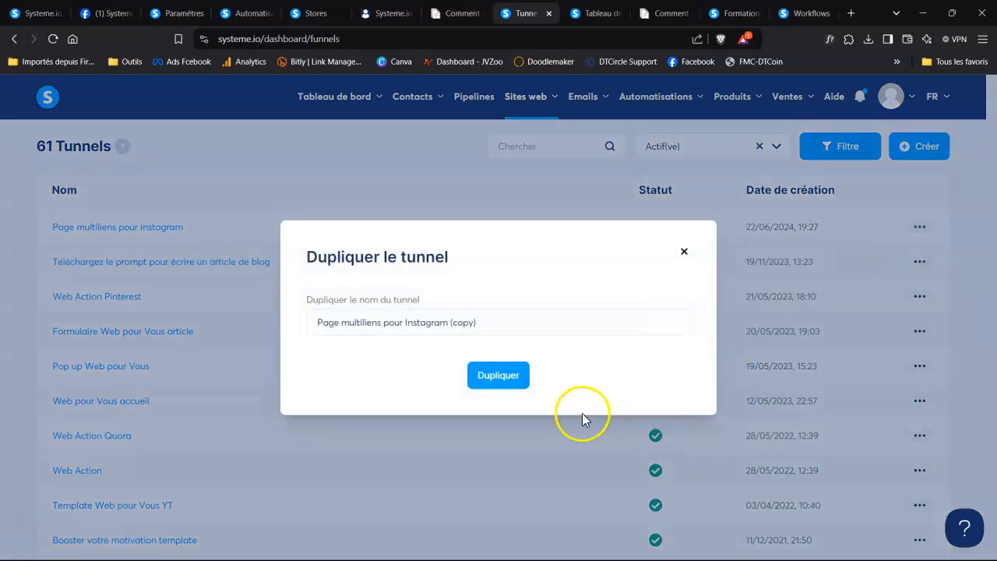
pyautogui.click(475, 376)
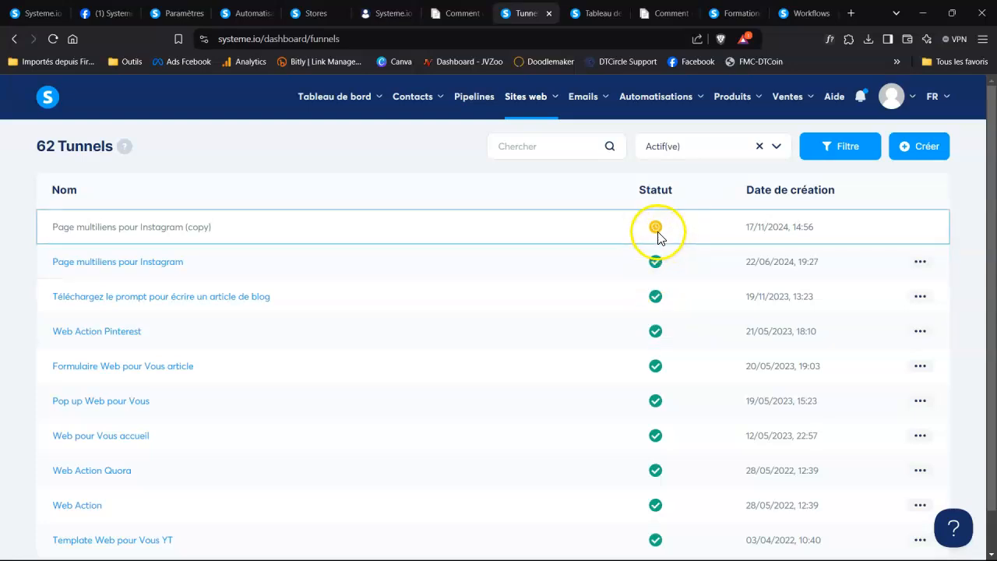
pyautogui.moveTo(654, 226)
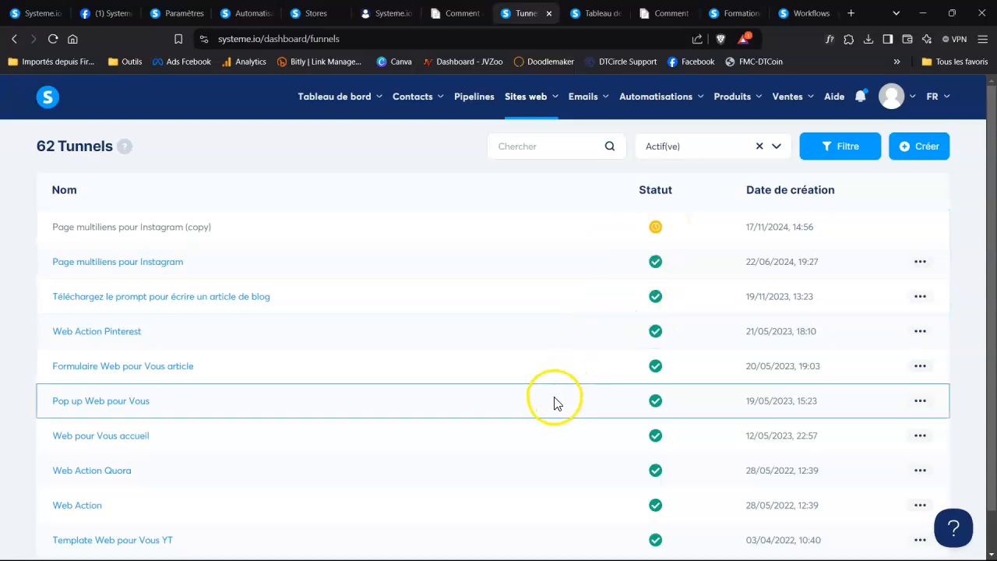
# Step: Examine the pipeline creation page and read the help article "Comment créer un pipeline de vente"
pyautogui.click(594, 14)
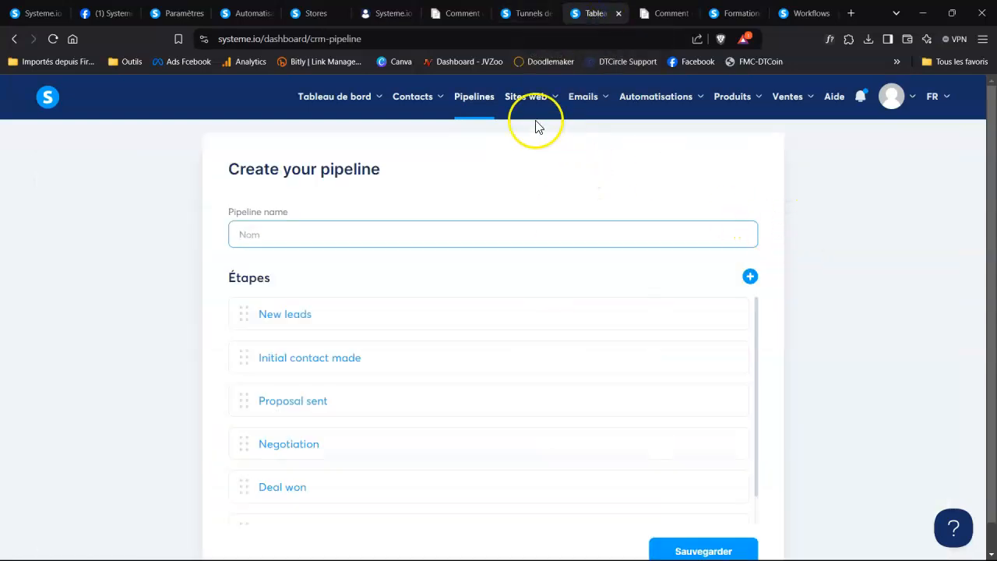
pyautogui.moveTo(429, 100)
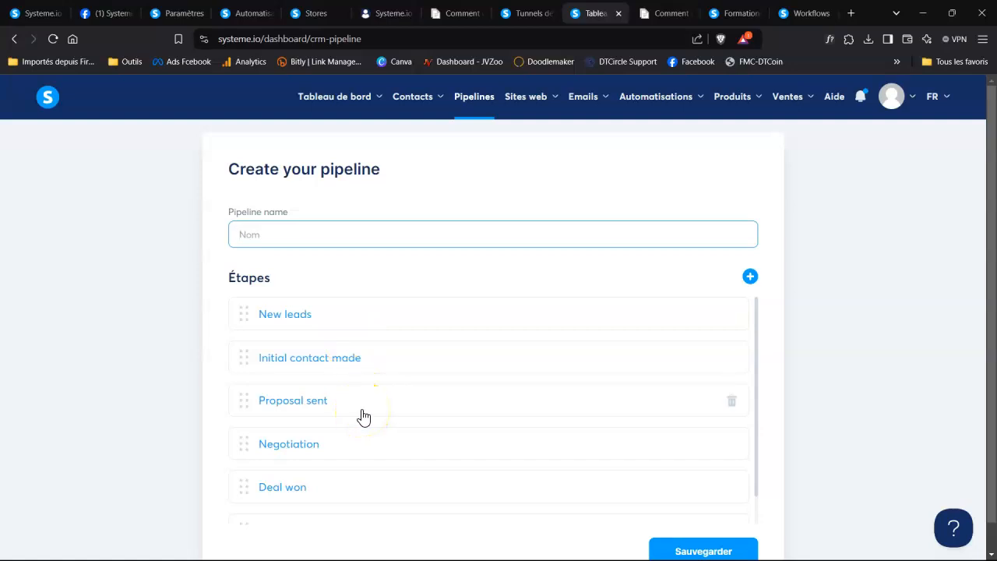
pyautogui.click(660, 15)
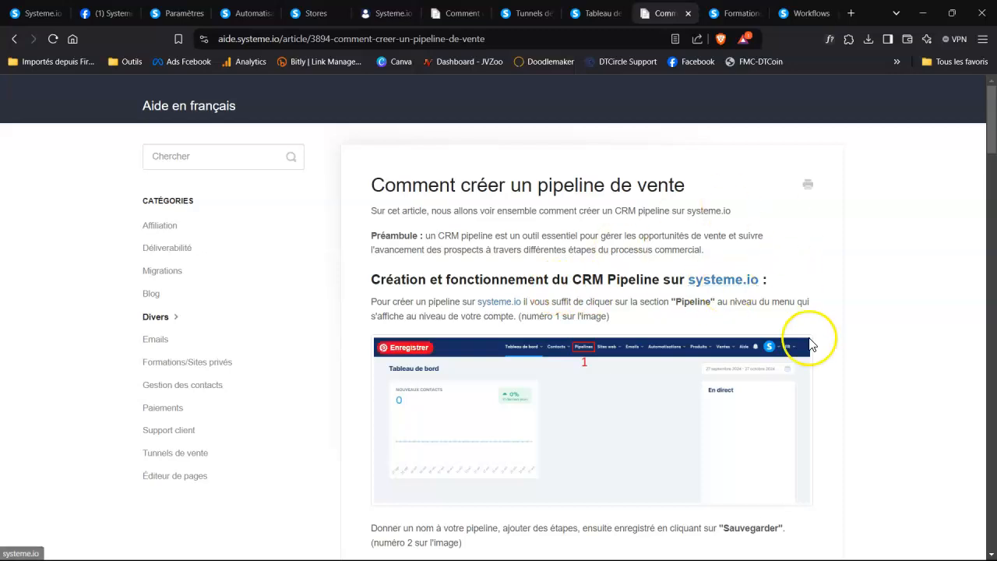
pyautogui.scroll(-4, 810, 345)
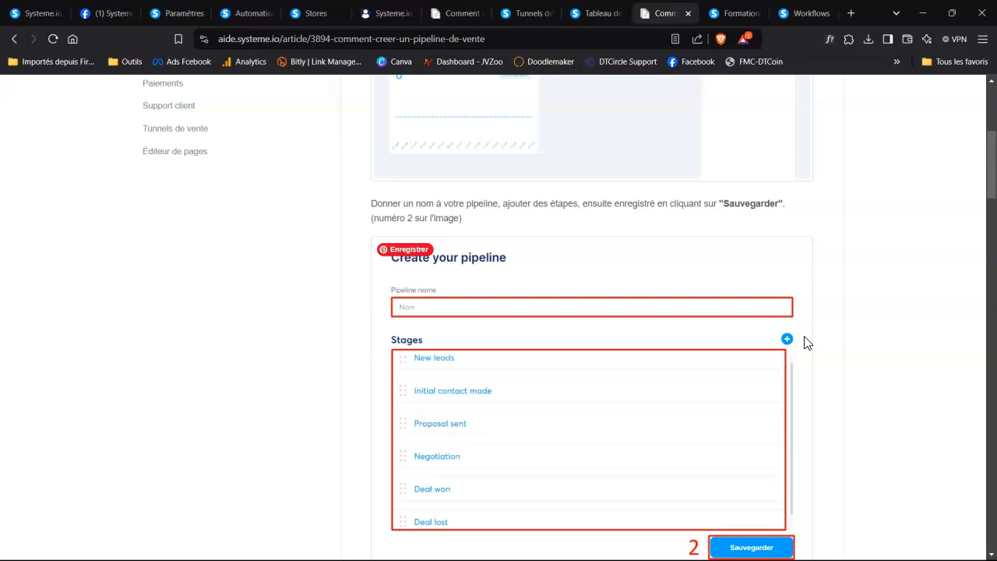
pyautogui.scroll(-11, 806, 343)
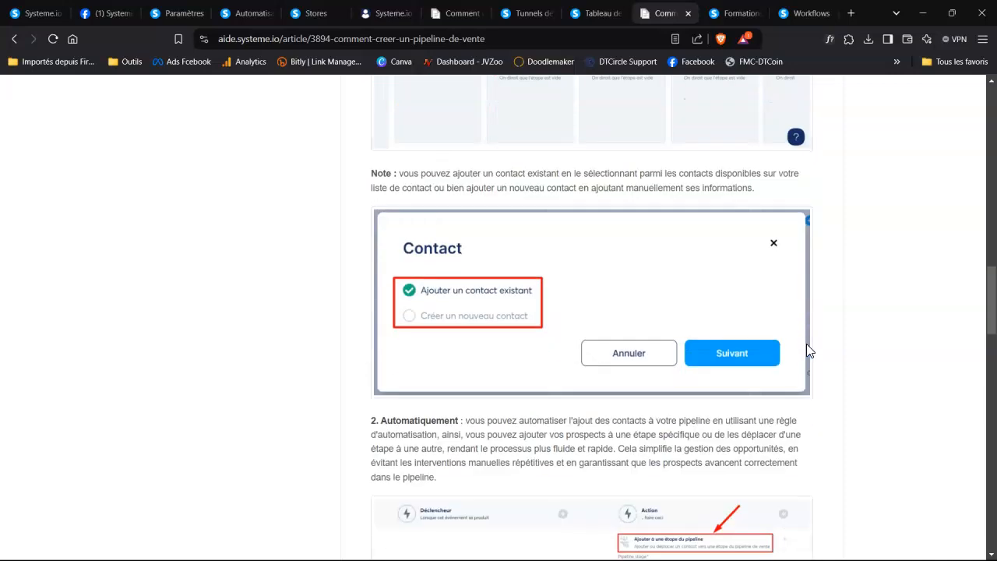
pyautogui.scroll(-8, 806, 343)
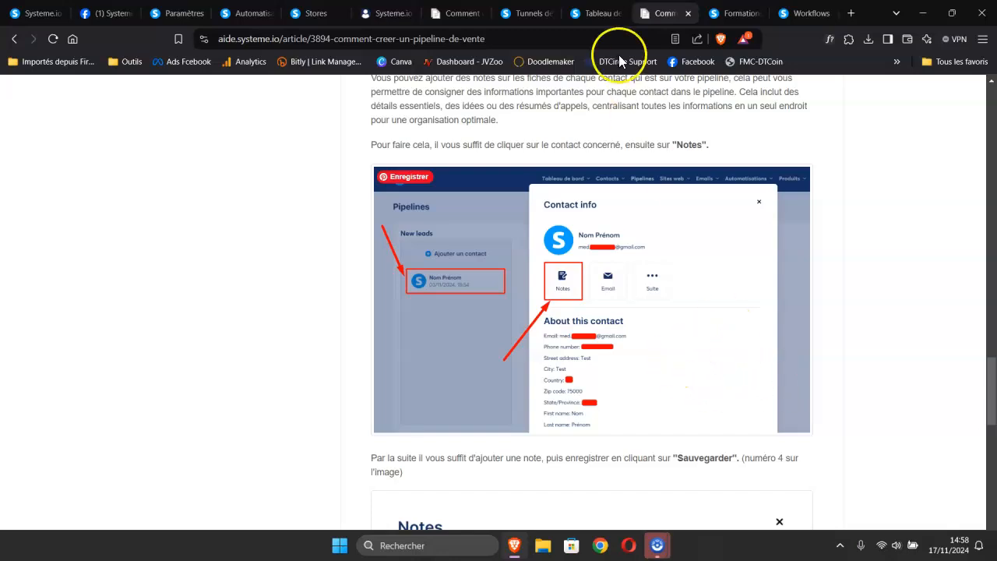
# Step: Return to the pipeline creation form and review its default stages, from New leads to Deal lost
pyautogui.click(598, 14)
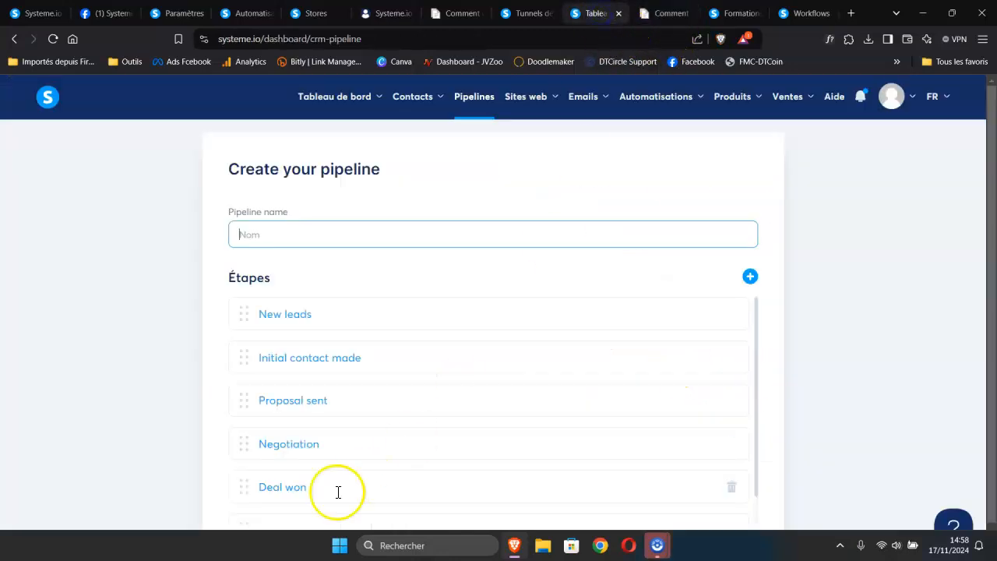
pyautogui.scroll(-1, 351, 477)
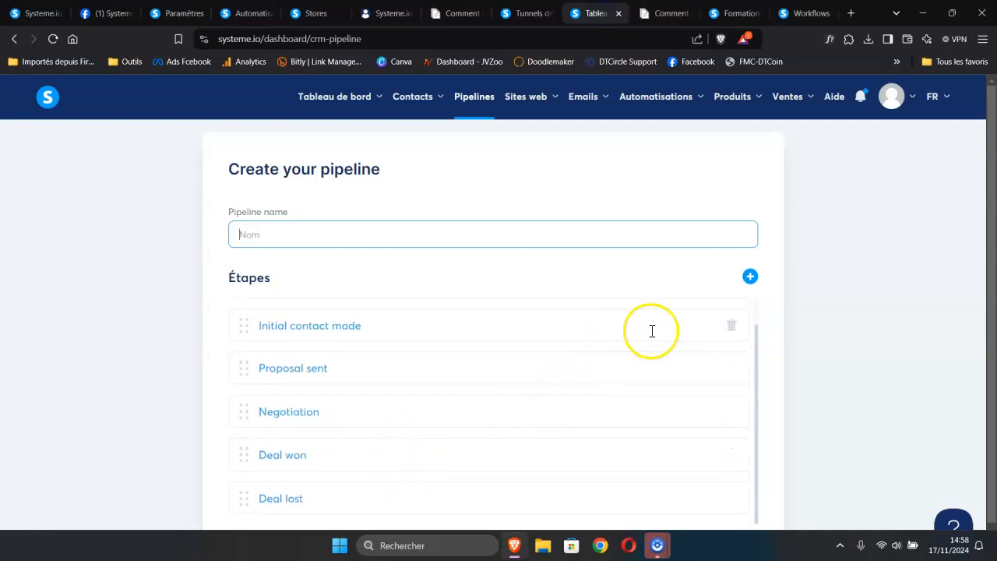
pyautogui.scroll(-1, 526, 333)
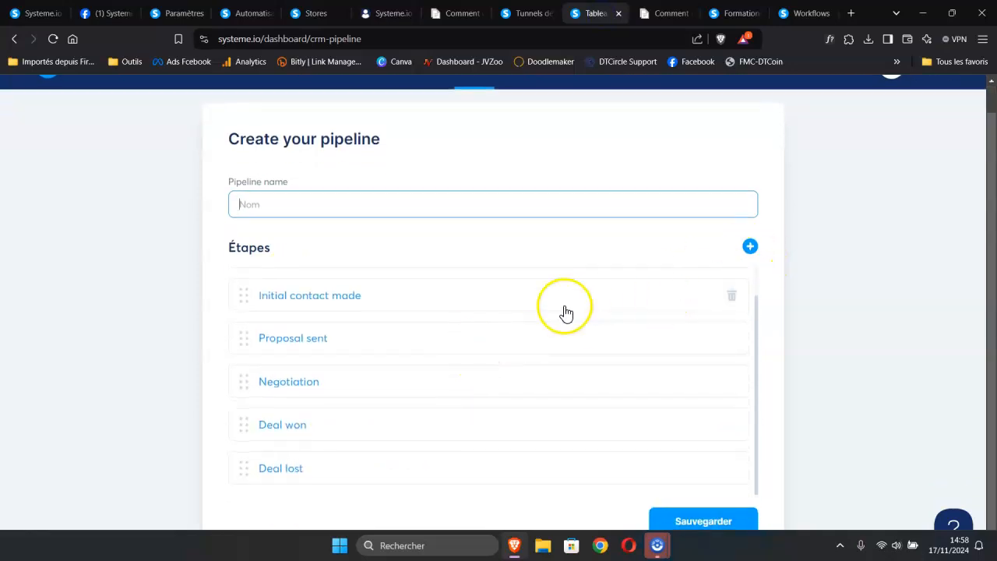
pyautogui.scroll(1, 566, 312)
pyautogui.click(323, 282)
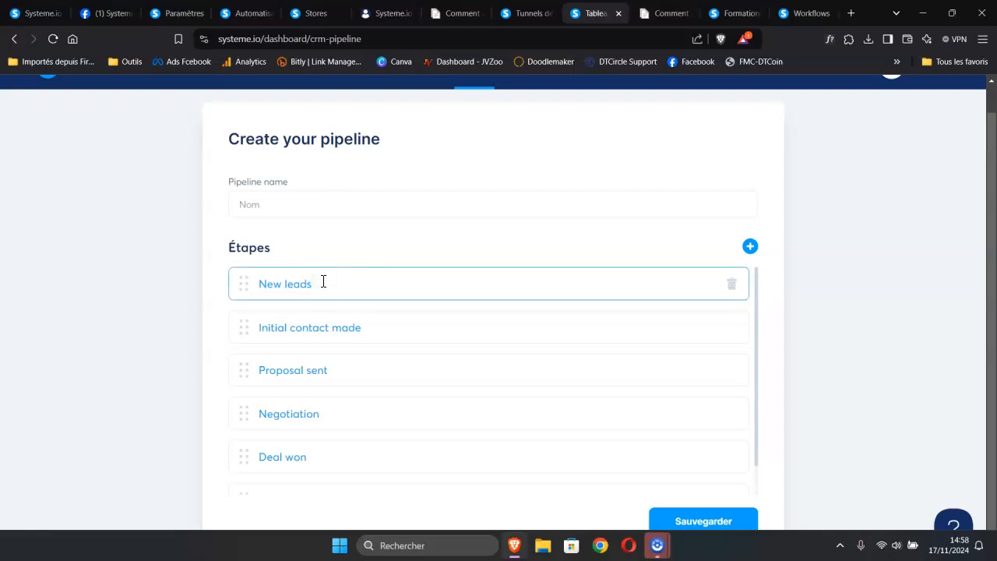
pyautogui.moveTo(315, 285); pyautogui.dragTo(238, 288)
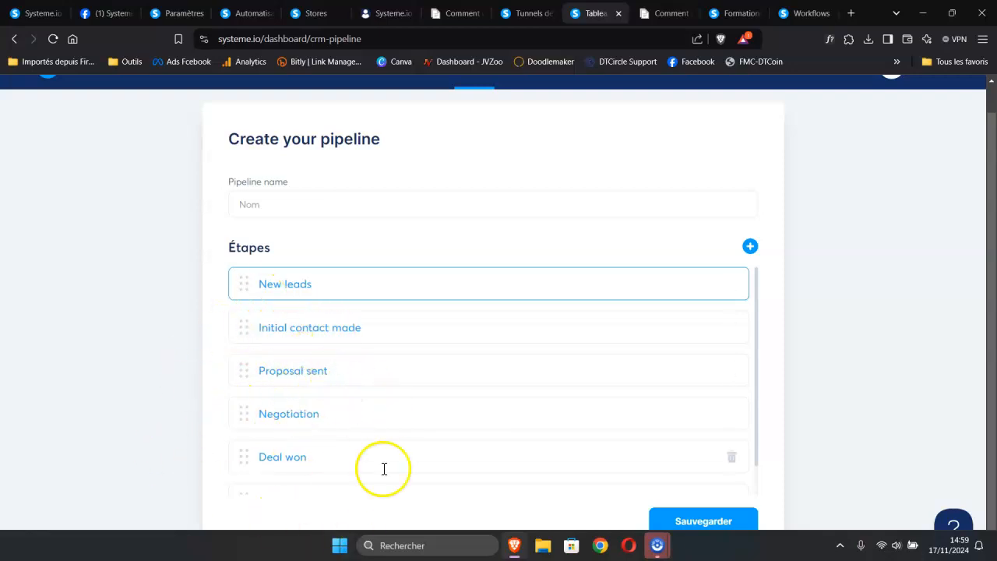
pyautogui.scroll(-1, 420, 445)
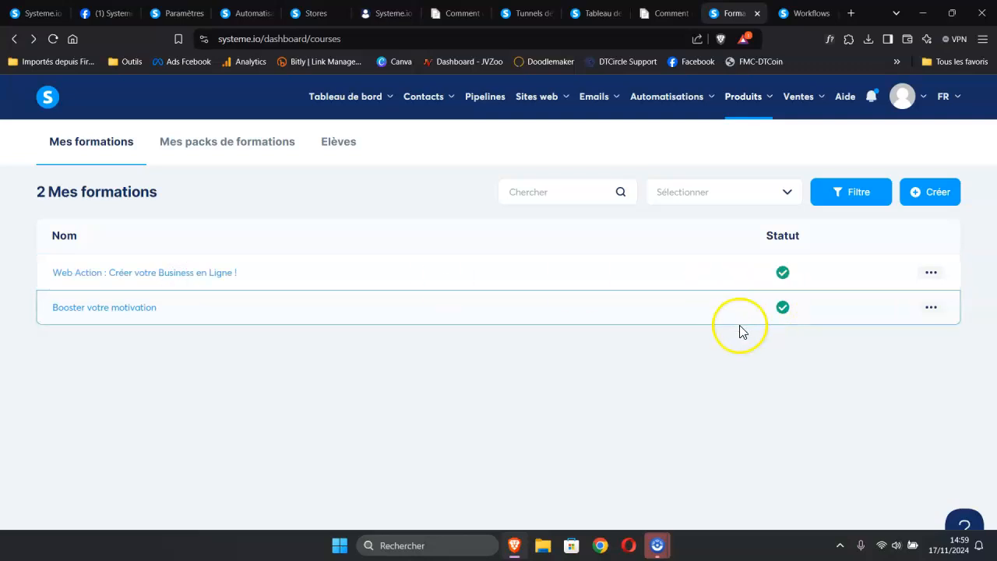
# Step: Open the settings of the "Web Action : Créer votre Business en Ligne !" course and examine the "Donner un Certificat à la fin" option
pyautogui.click(202, 271)
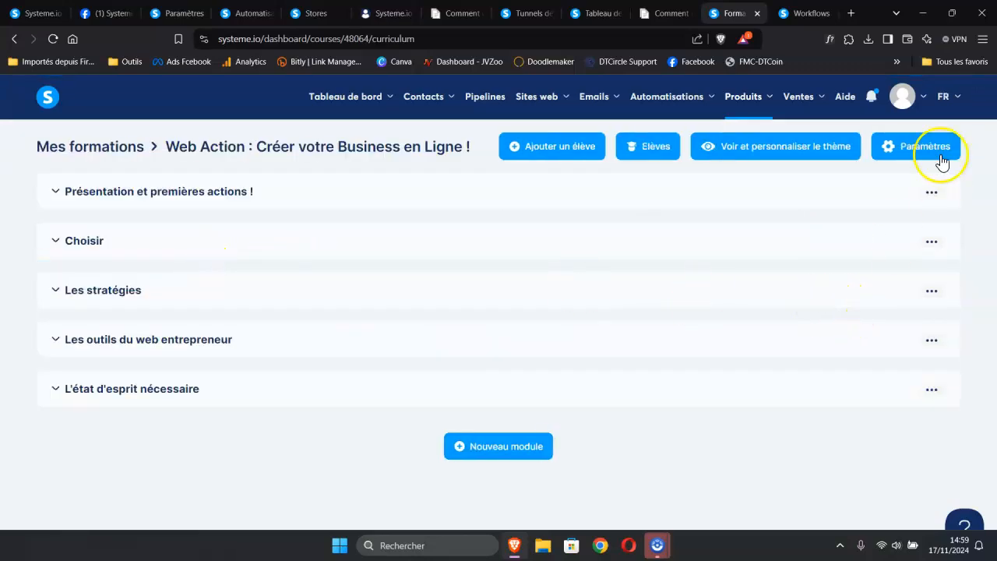
pyautogui.click(909, 149)
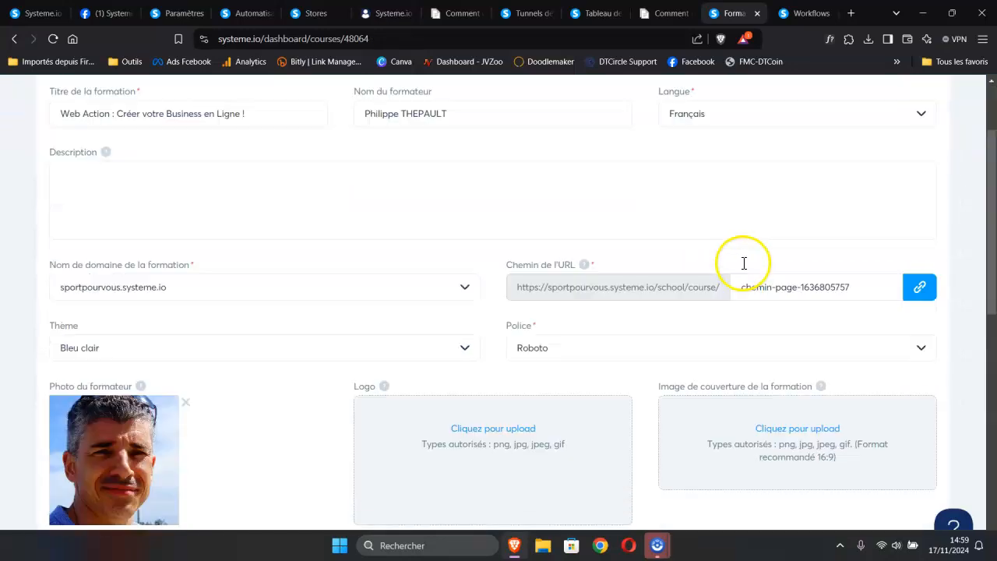
pyautogui.scroll(-10, 744, 263)
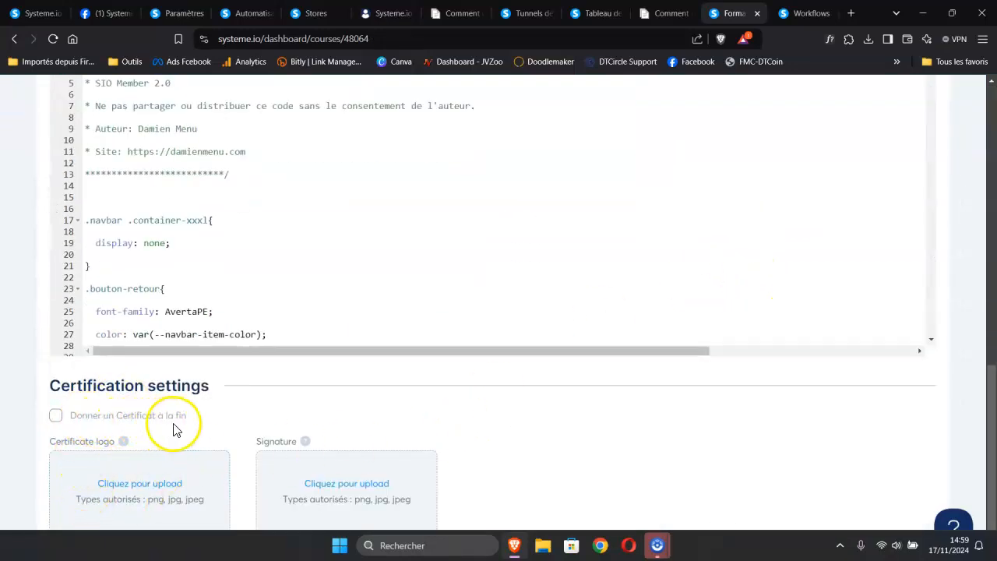
pyautogui.click(63, 425)
pyautogui.click(56, 419)
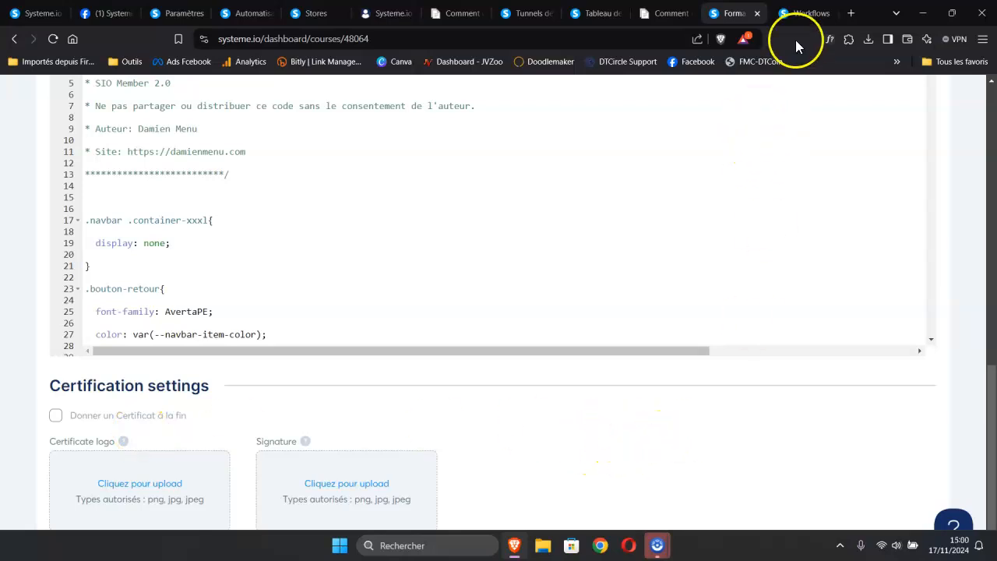
# Step: Open the "Nettoyage liste" workflow and start a new action step directly after its tag trigger
pyautogui.click(793, 18)
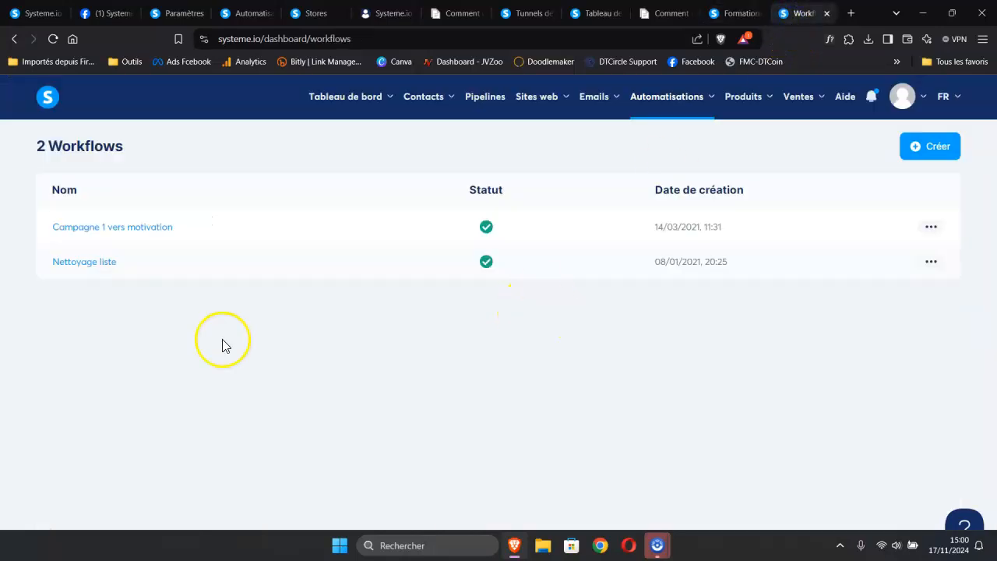
pyautogui.click(86, 263)
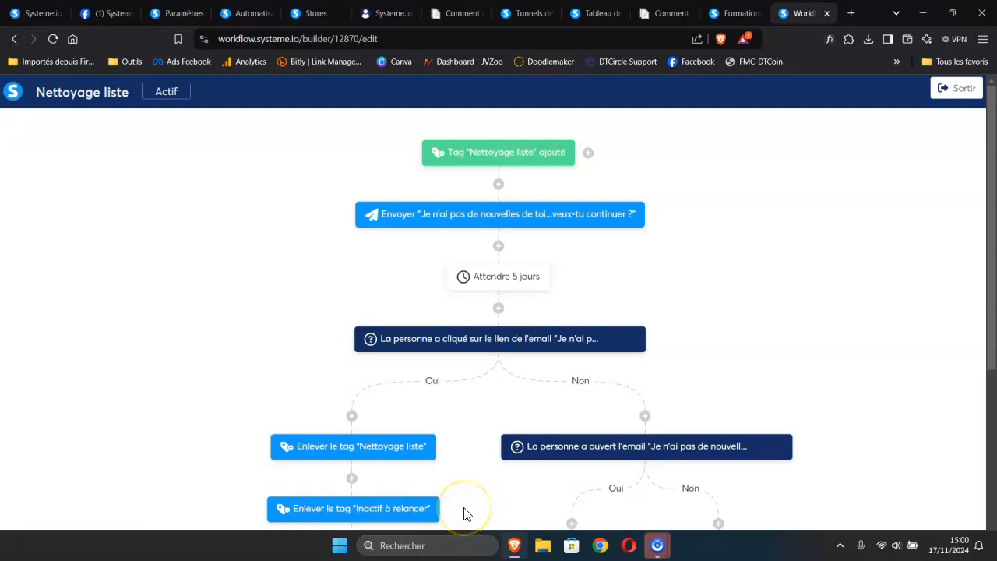
pyautogui.click(499, 187)
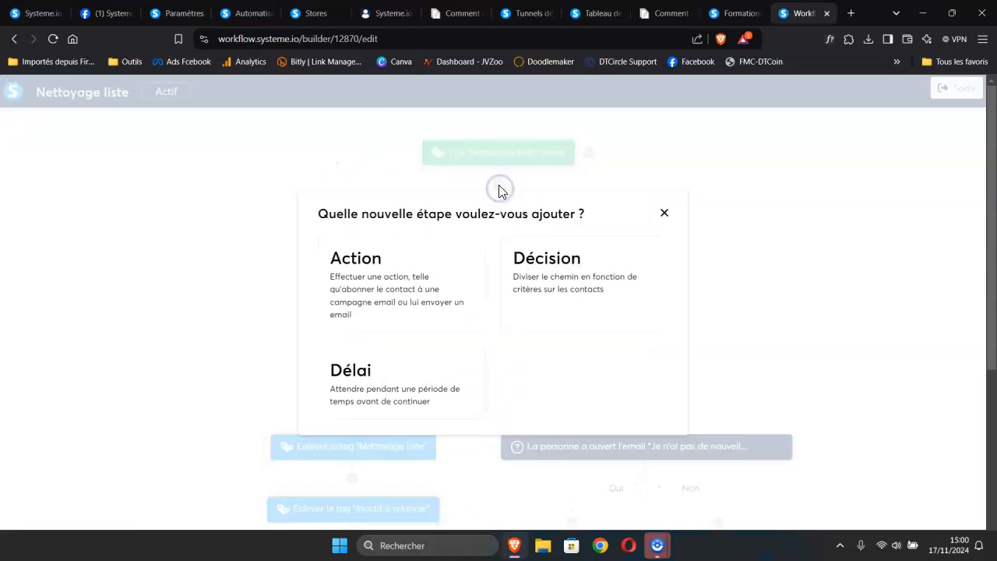
pyautogui.click(363, 264)
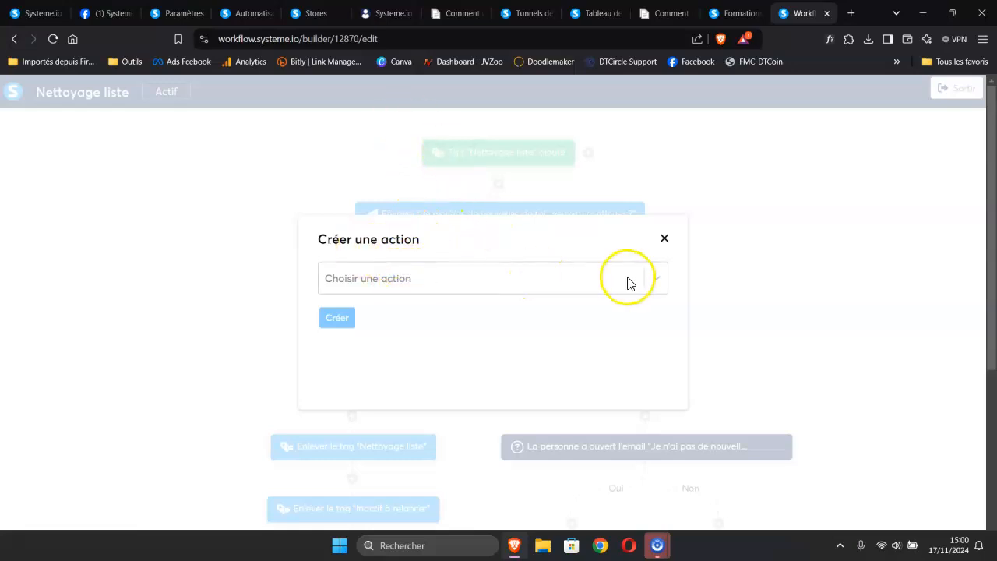
# Step: Set up a "Donner accès à une formation" action for the "Web Action" course with "Accès partiel" to modules "Choisir" and "Les stratégies", and discard it
pyautogui.click(651, 282)
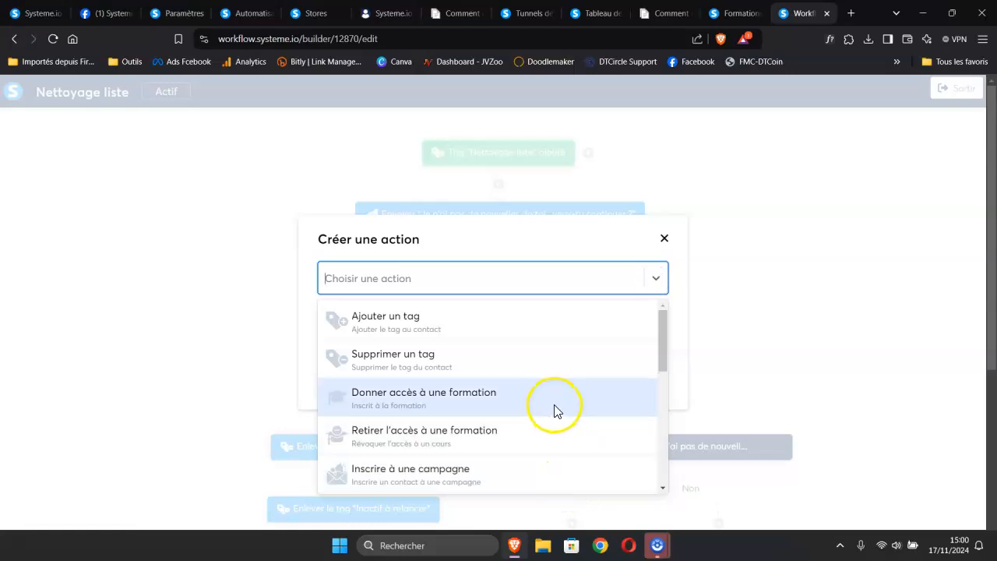
pyautogui.click(460, 401)
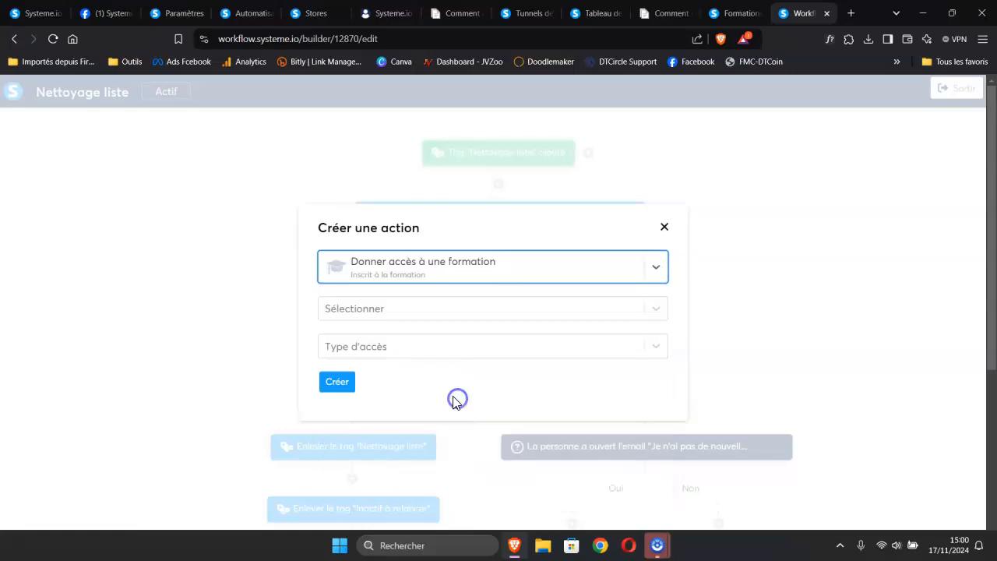
pyautogui.click(399, 310)
pyautogui.click(378, 369)
pyautogui.click(386, 349)
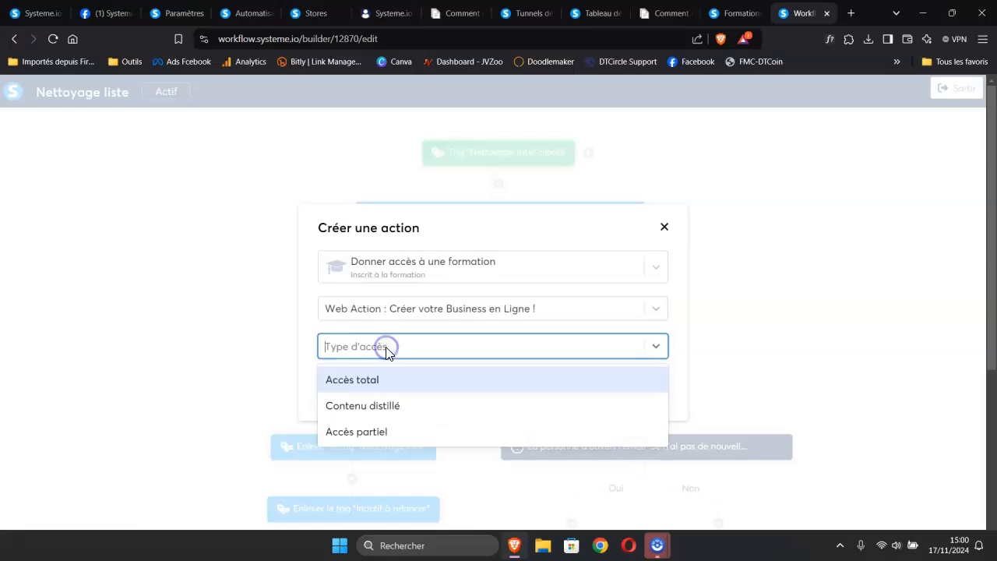
pyautogui.click(358, 433)
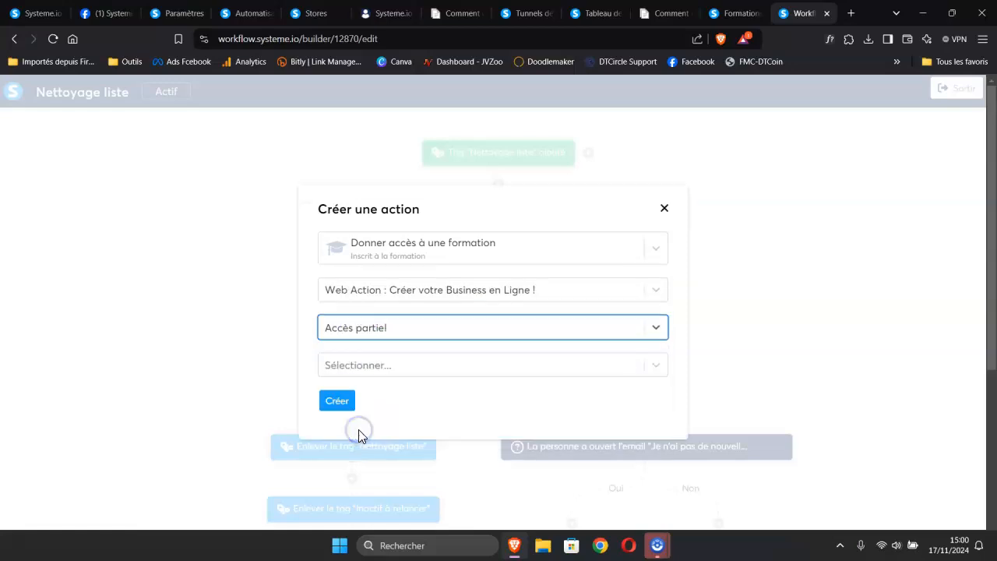
pyautogui.click(389, 369)
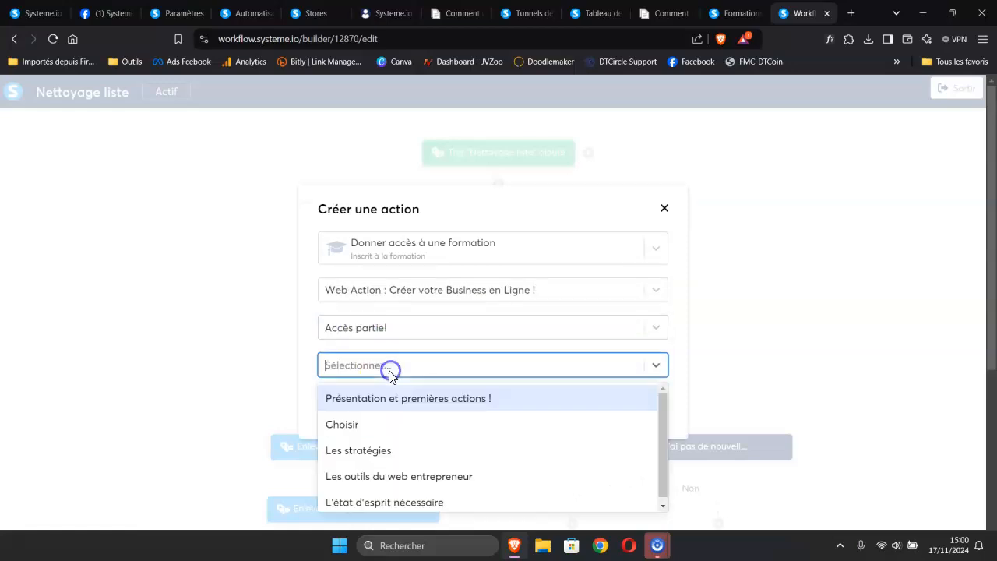
pyautogui.click(379, 425)
pyautogui.click(380, 427)
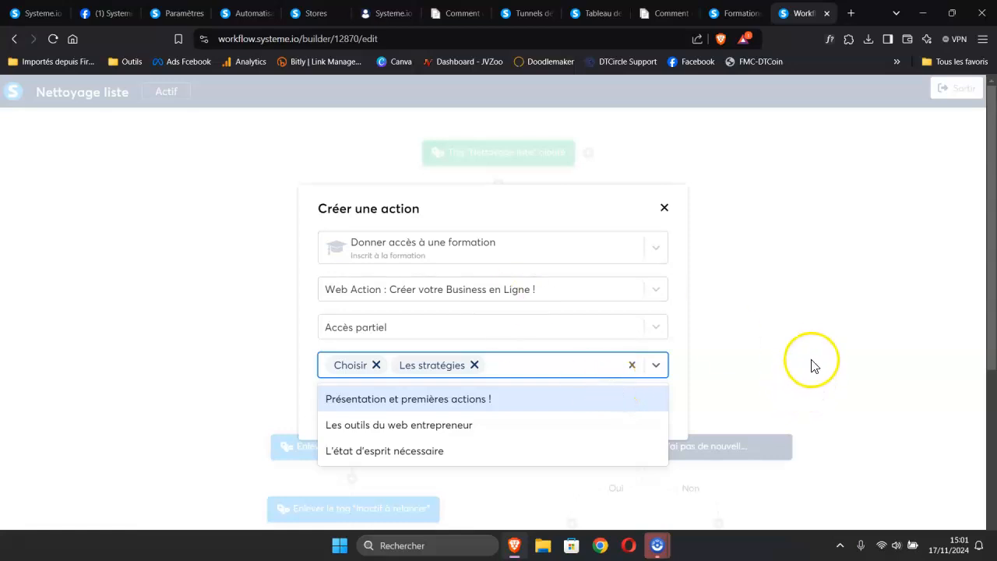
pyautogui.click(666, 209)
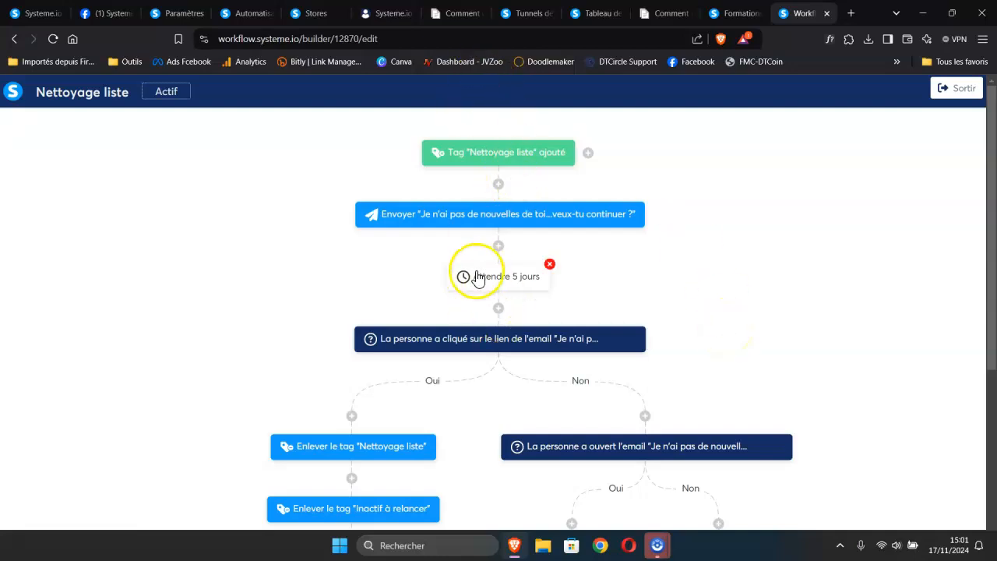
# Step: Start another action directly after the tag trigger and set it to "Ajouter une nouvelle ligne à un Google Sheet"
pyautogui.click(497, 184)
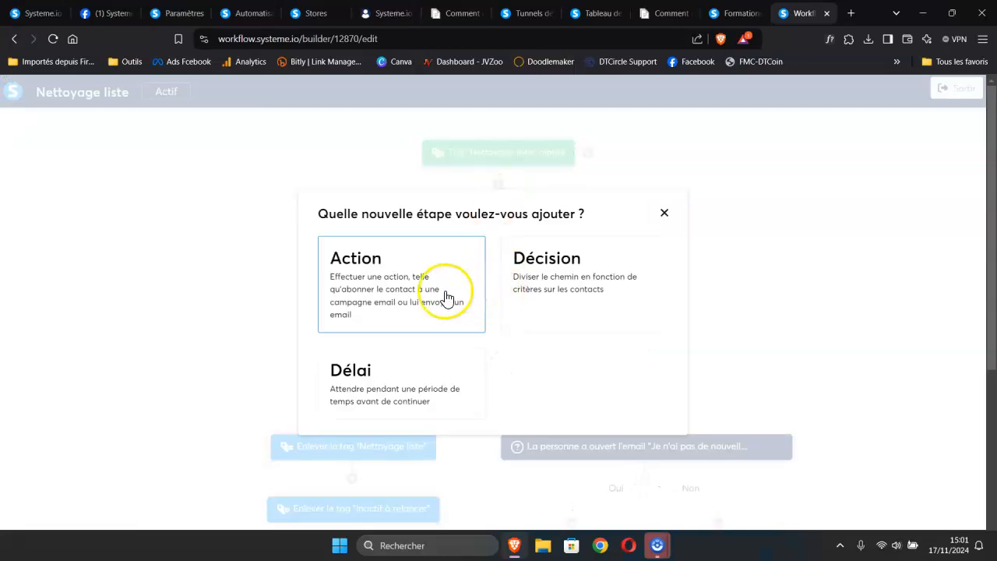
pyautogui.click(402, 270)
pyautogui.click(400, 271)
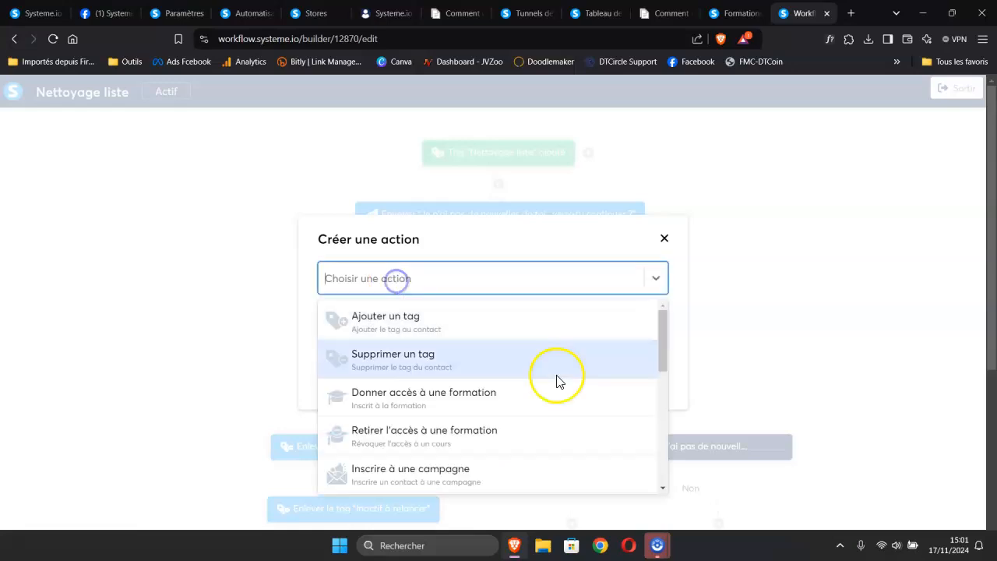
pyautogui.scroll(-2, 556, 382)
pyautogui.scroll(-4, 554, 380)
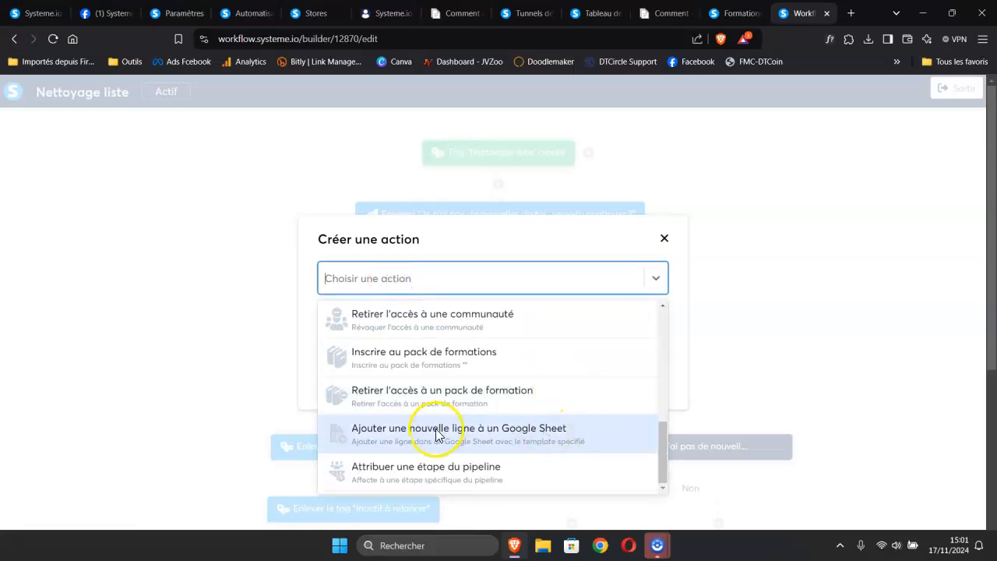
pyautogui.click(535, 434)
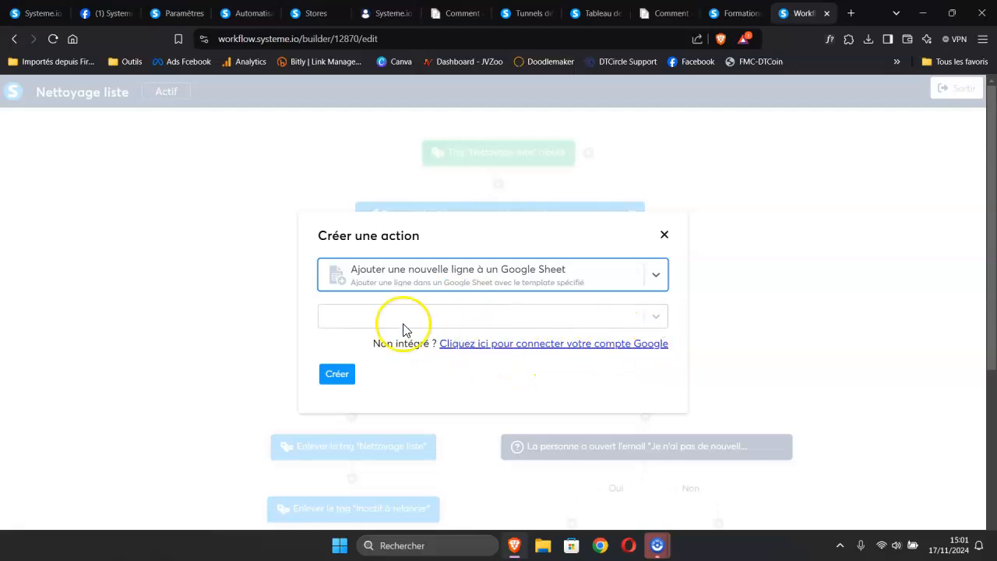
# Step: Check the action's Google account choices, view the Google Sheets integration page for connecting an account, and close that page
pyautogui.click(655, 318)
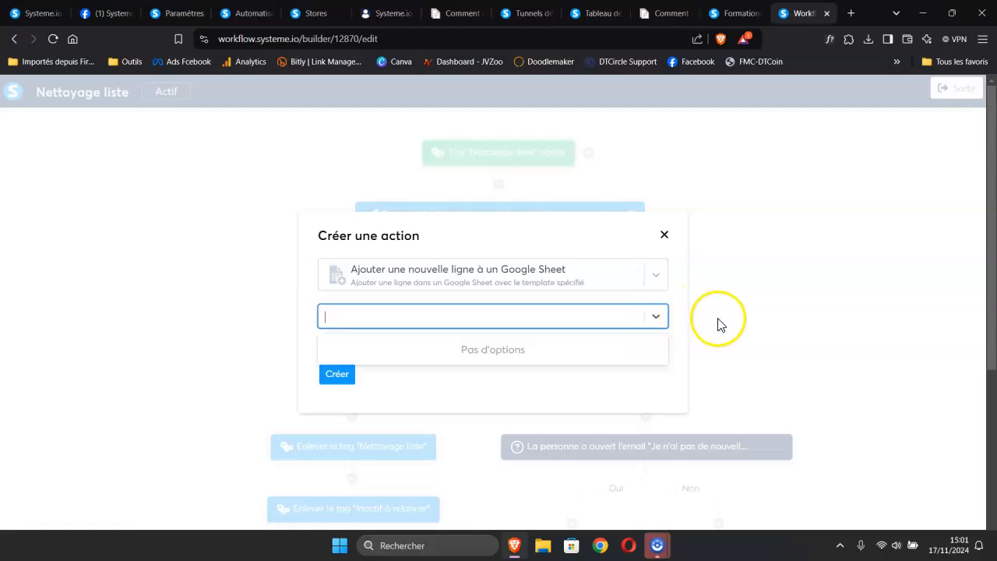
pyautogui.click(523, 382)
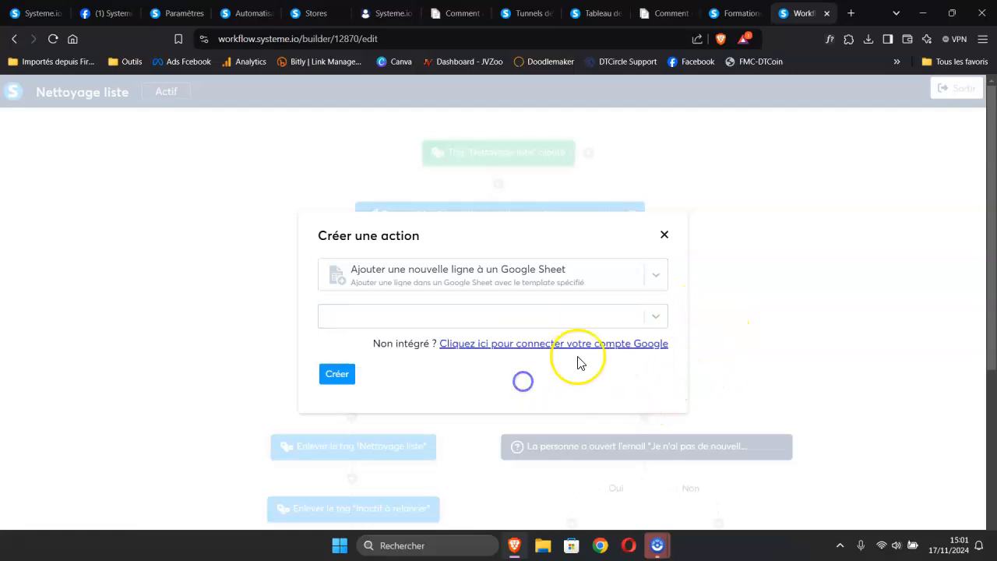
pyautogui.click(572, 345)
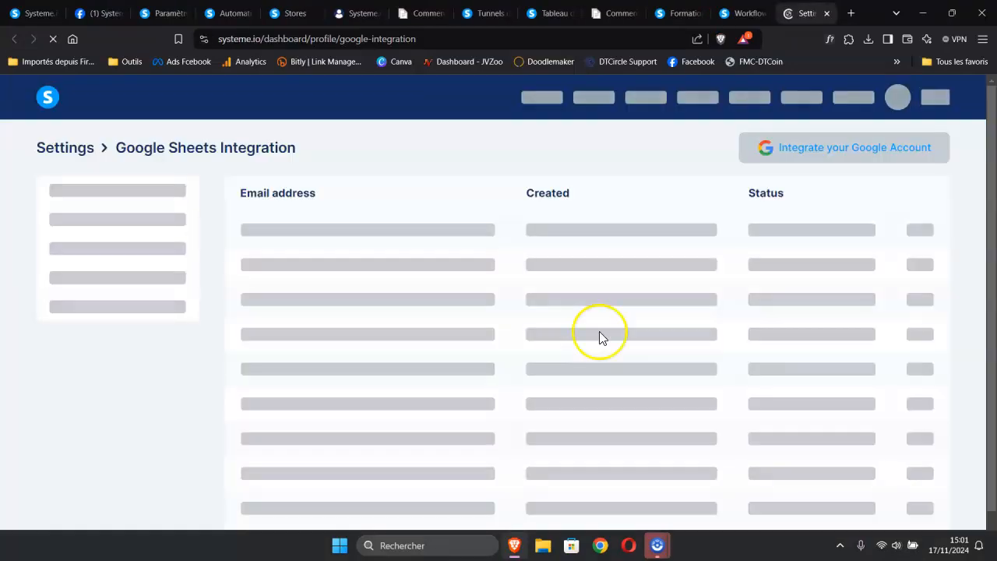
pyautogui.click(828, 13)
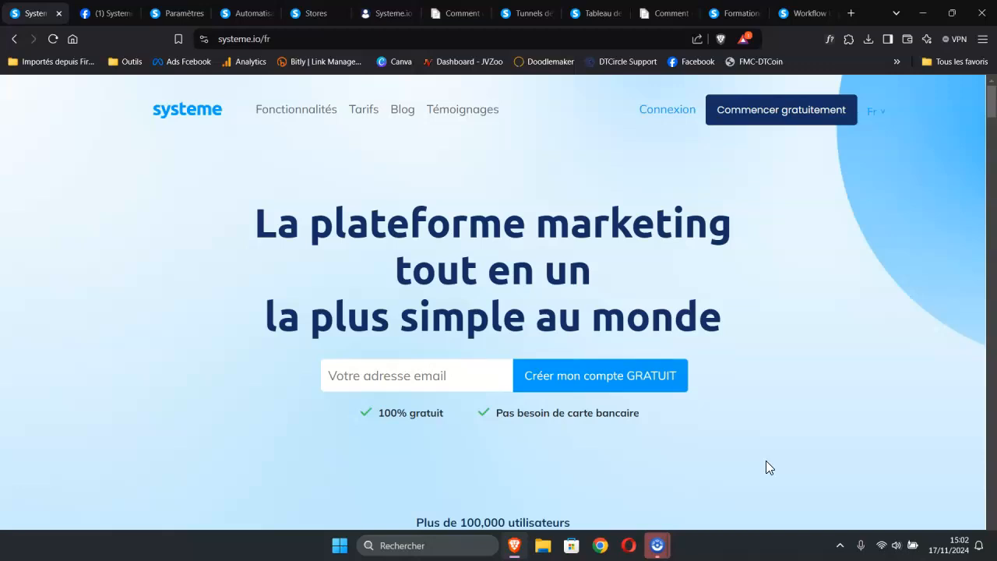
# Step: Open the systeme.io pricing page and compare the monthly prices and limits of the Gratuit, Startup, Webinar and Illimité plans
pyautogui.click(904, 396)
pyautogui.click(623, 377)
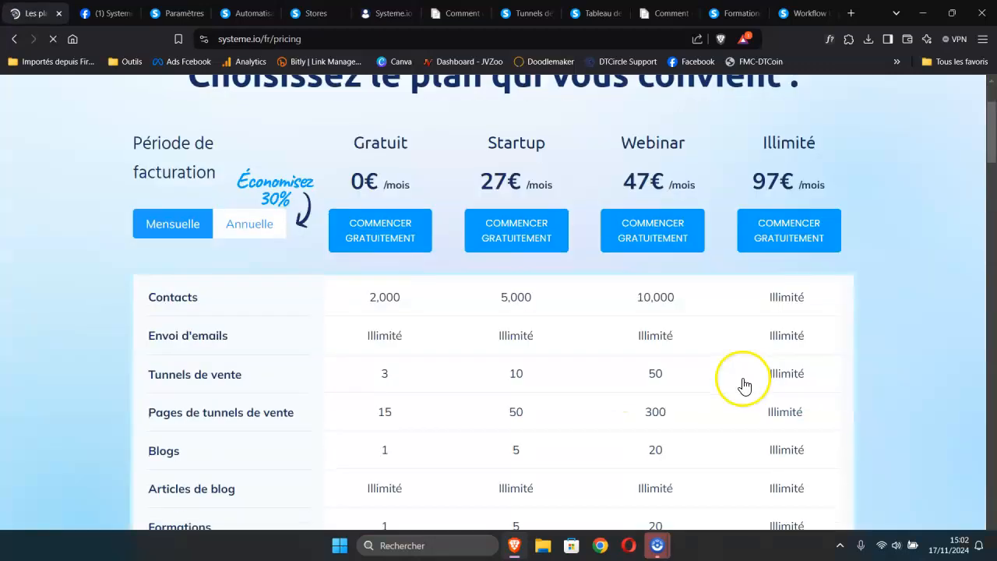
pyautogui.scroll(-1, 743, 384)
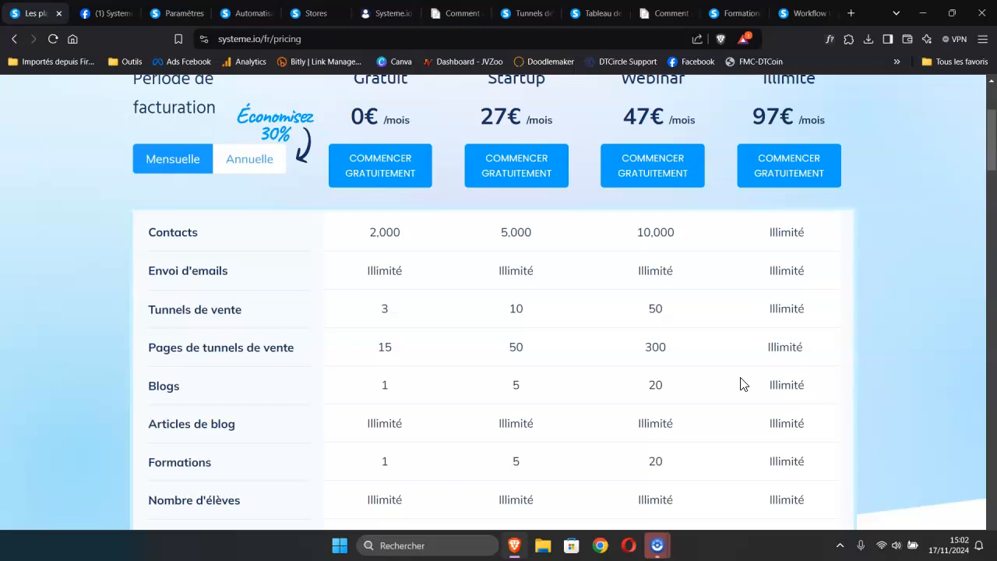
pyautogui.click(738, 384)
pyautogui.scroll(-1, 805, 392)
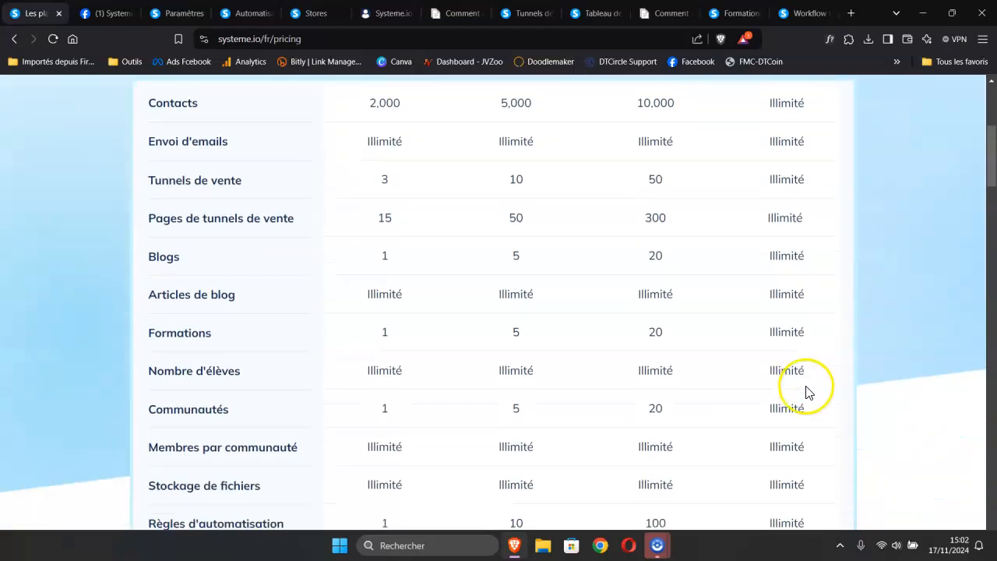
pyautogui.scroll(3, 806, 392)
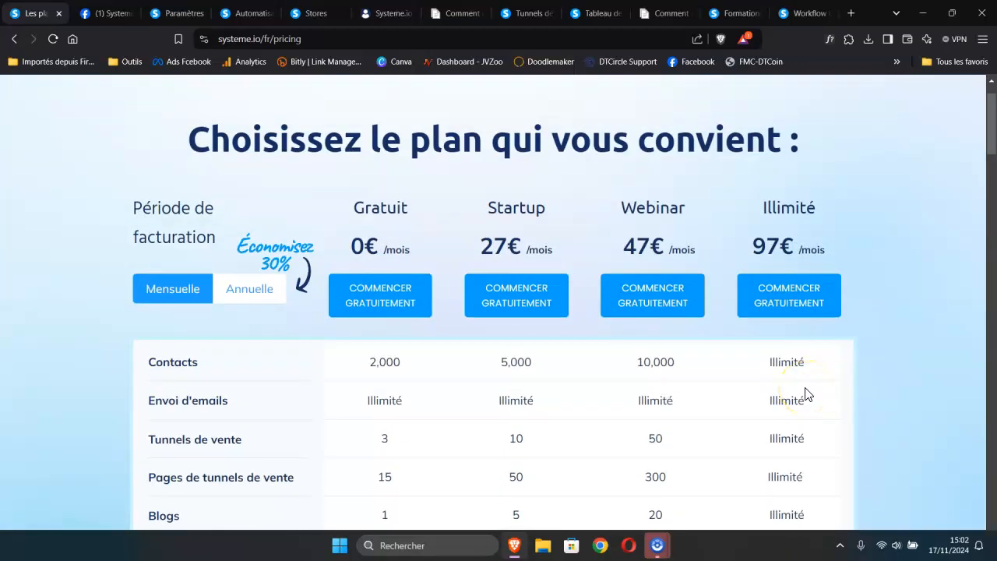